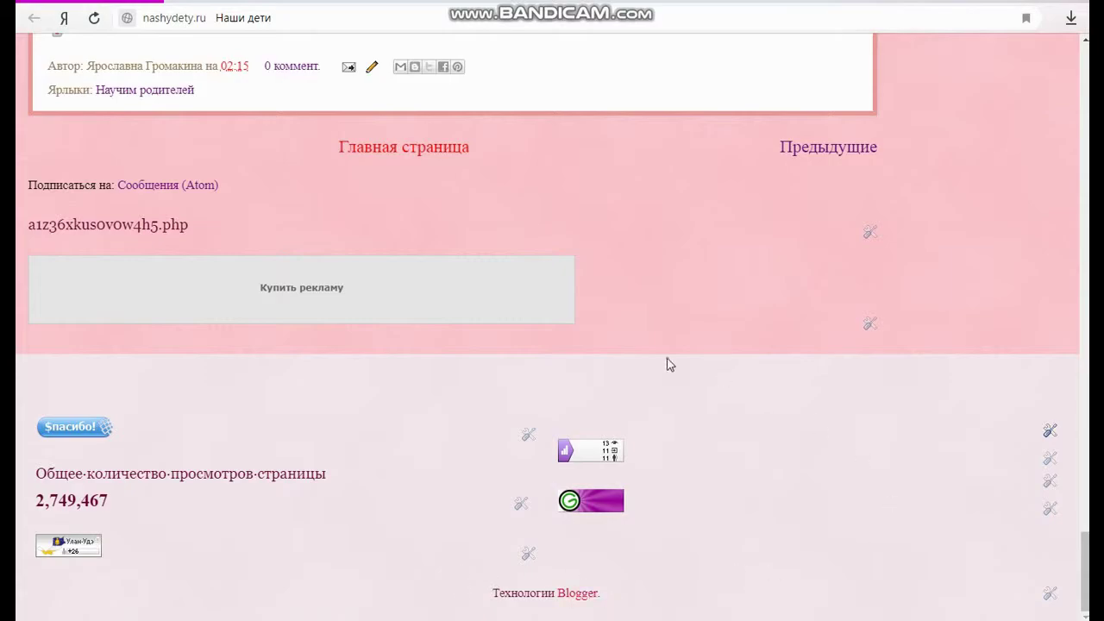
- Go from the blog's home page to its Blogger dashboard and open the Дизайн layout page
{"action": "left_click_drag", "start_coordinate": [1085, 561], "coordinate": [1083, 52]}
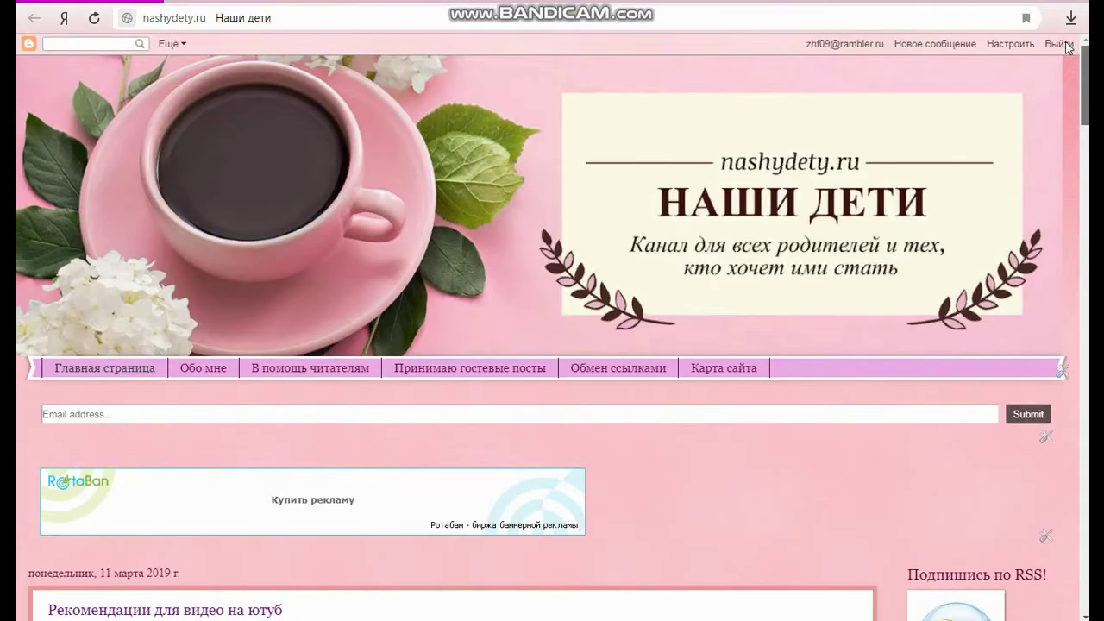
{"action": "left_click", "coordinate": [30, 42]}
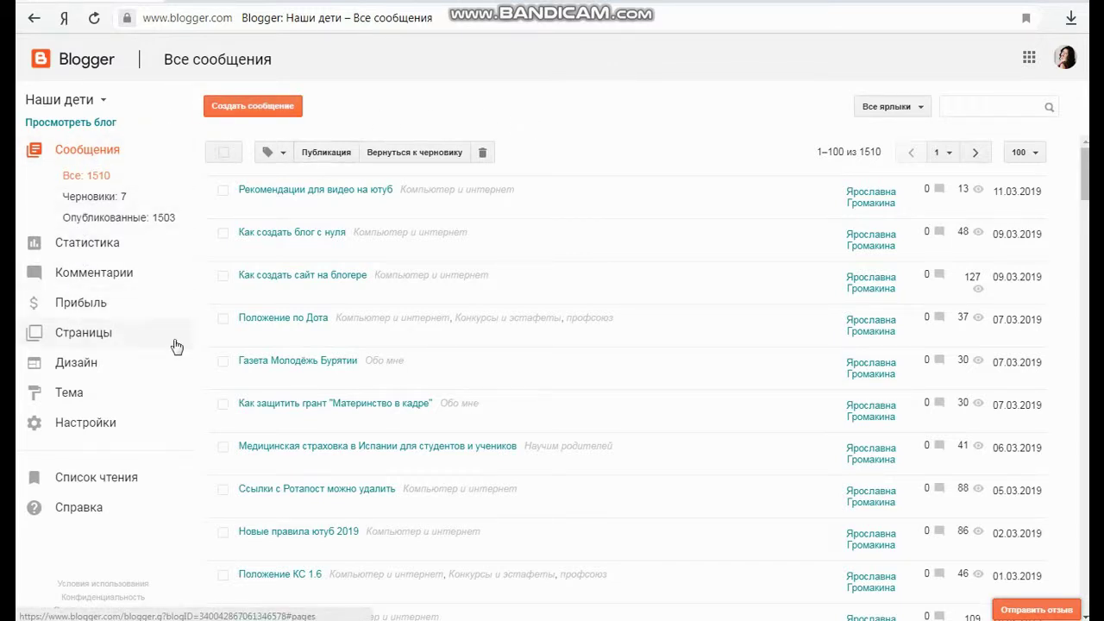
{"action": "left_click", "coordinate": [74, 361]}
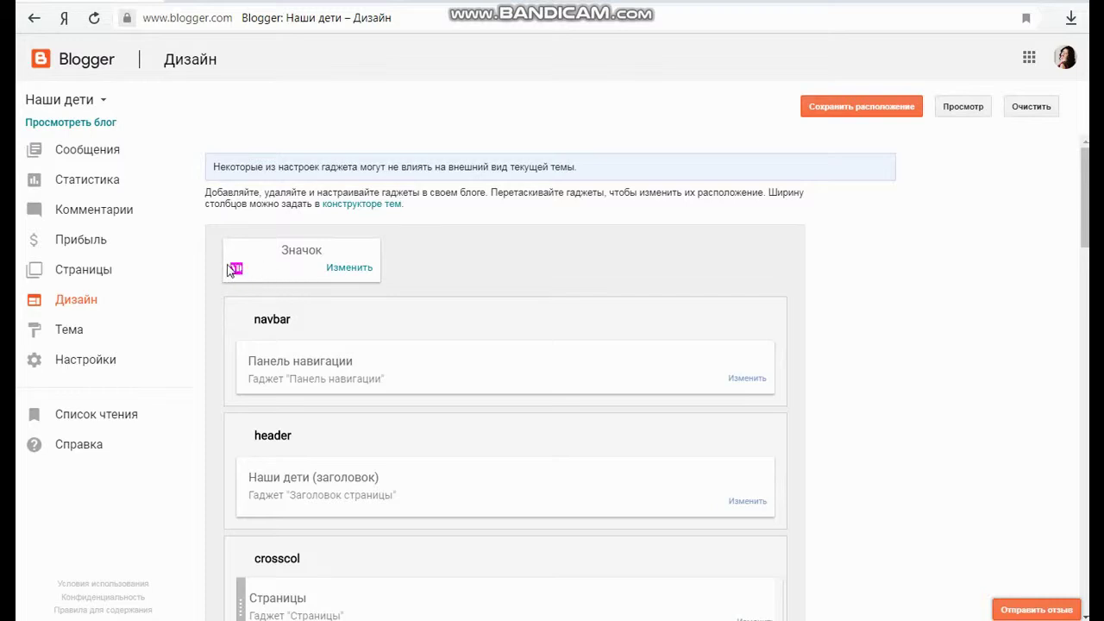
- Examine the gadget layout from navbar and header through crosscol, main and sidebar-right-1 to the footer sections
{"action": "scroll", "coordinate": [237, 274], "scroll_direction": "down", "scroll_amount": 2}
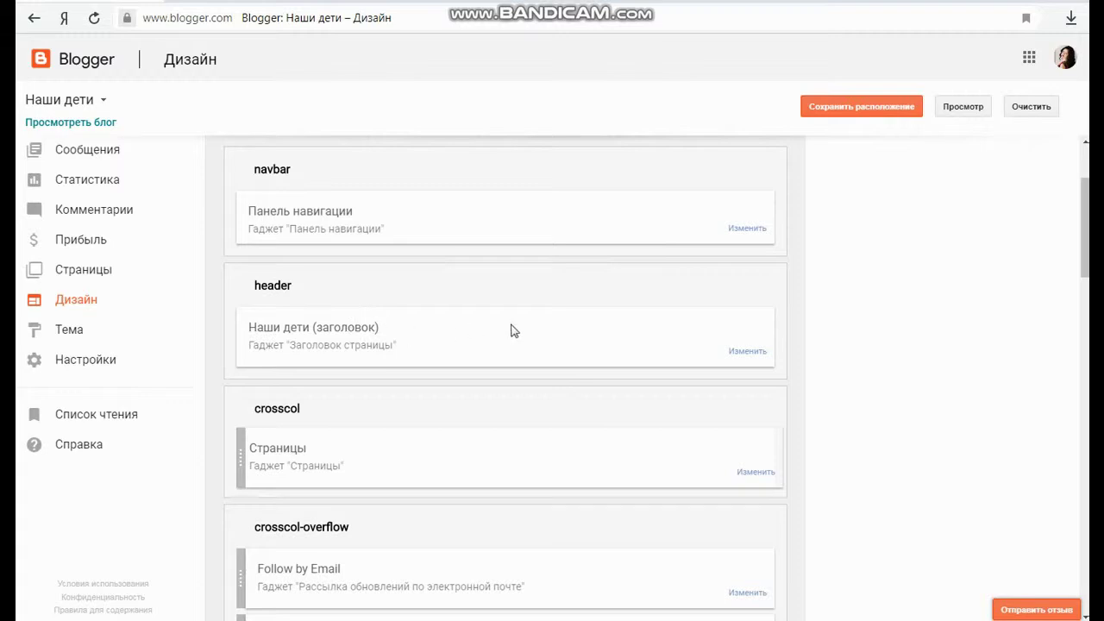
{"action": "scroll", "coordinate": [307, 332], "scroll_direction": "down", "scroll_amount": 2}
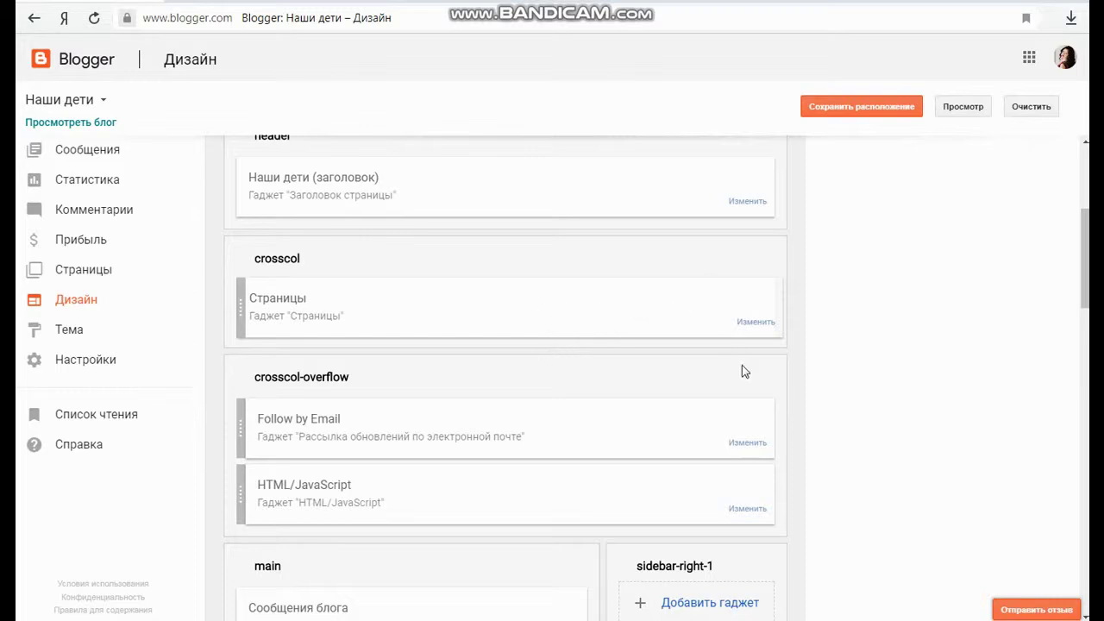
{"action": "scroll", "coordinate": [350, 317], "scroll_direction": "down", "scroll_amount": 2}
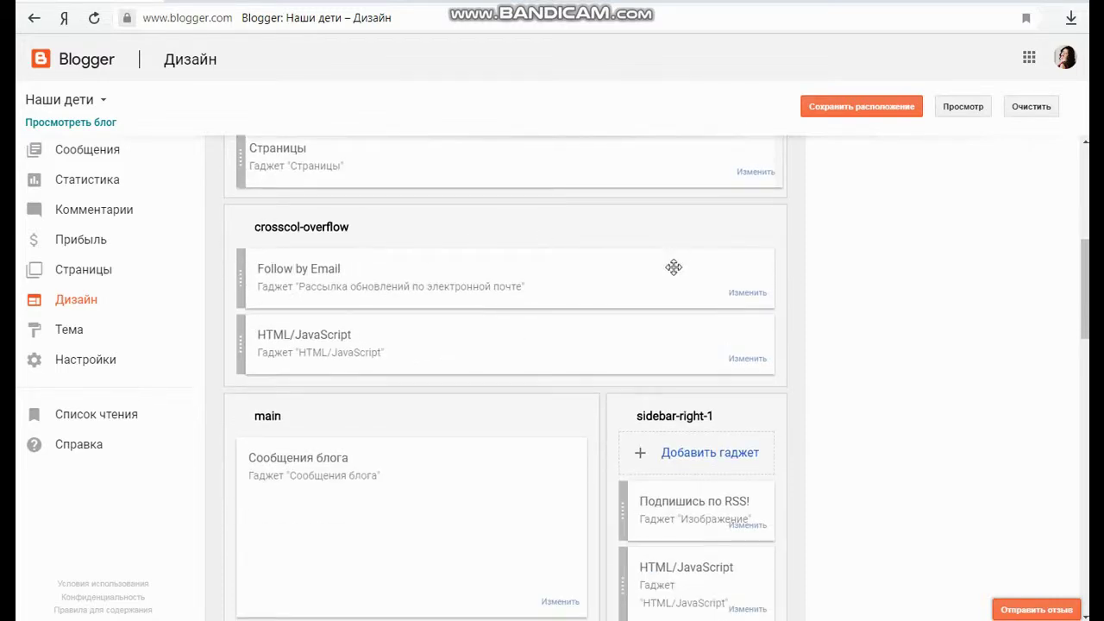
{"action": "scroll", "coordinate": [351, 292], "scroll_direction": "down", "scroll_amount": 1}
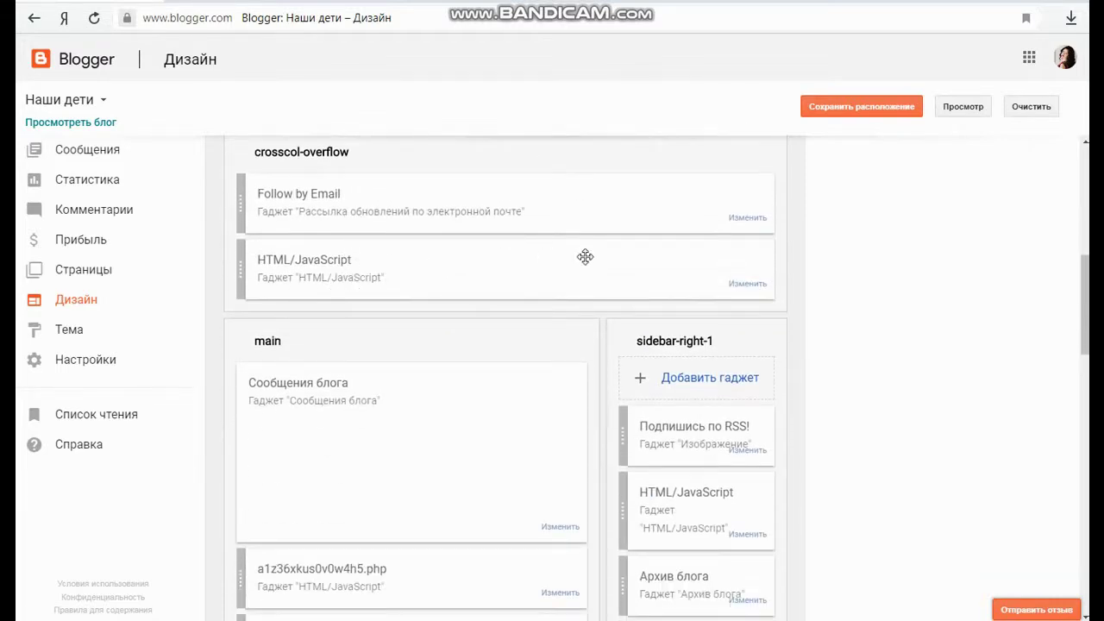
{"action": "scroll", "coordinate": [587, 254], "scroll_direction": "down", "scroll_amount": 1}
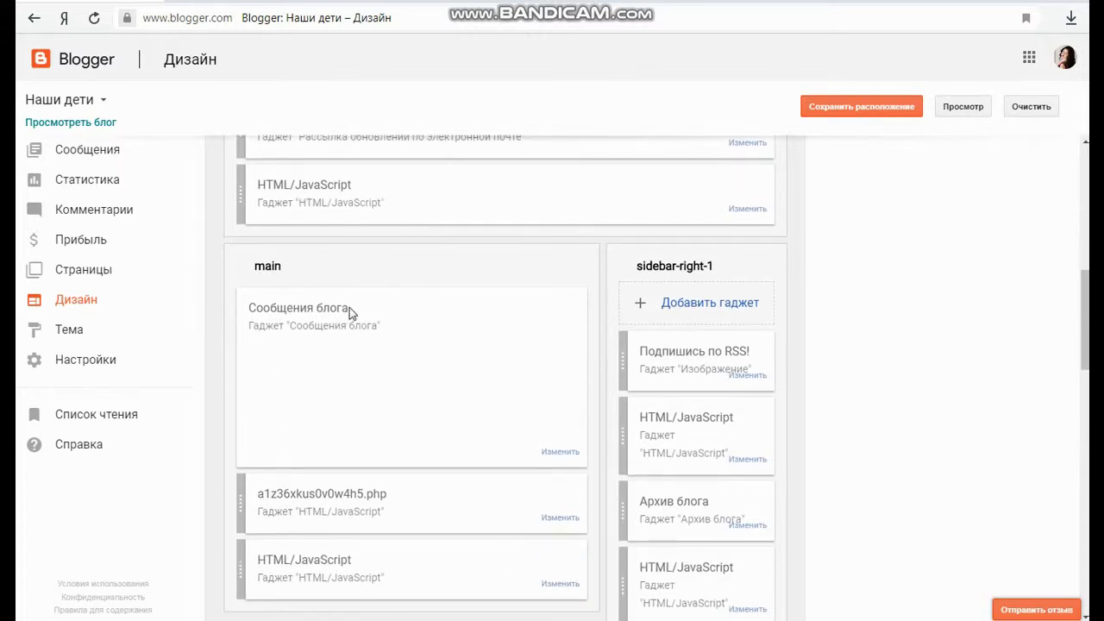
{"action": "scroll", "coordinate": [682, 278], "scroll_direction": "down", "scroll_amount": 1}
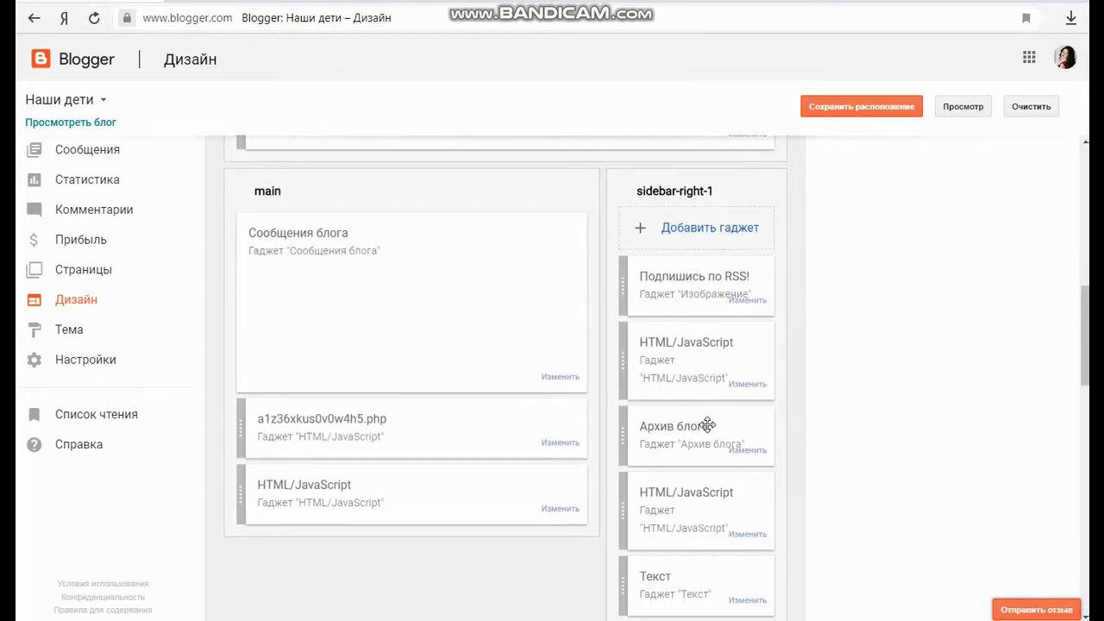
{"action": "scroll", "coordinate": [707, 425], "scroll_direction": "down", "scroll_amount": 1}
{"action": "scroll", "coordinate": [733, 423], "scroll_direction": "down", "scroll_amount": 1}
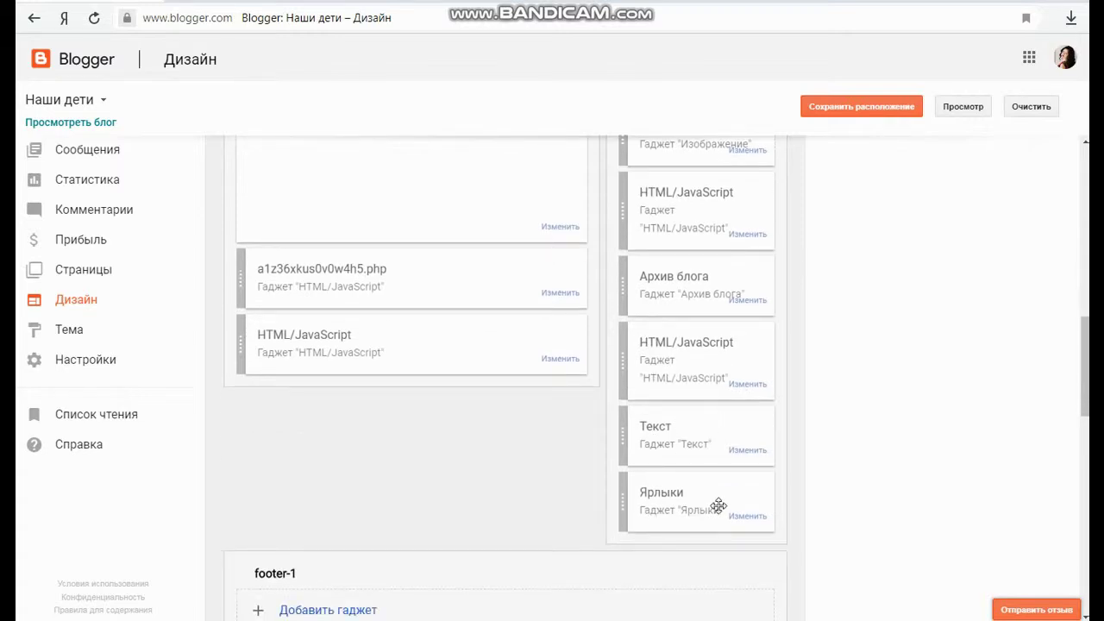
{"action": "scroll", "coordinate": [713, 500], "scroll_direction": "down", "scroll_amount": 2}
{"action": "scroll", "coordinate": [712, 498], "scroll_direction": "down", "scroll_amount": 3}
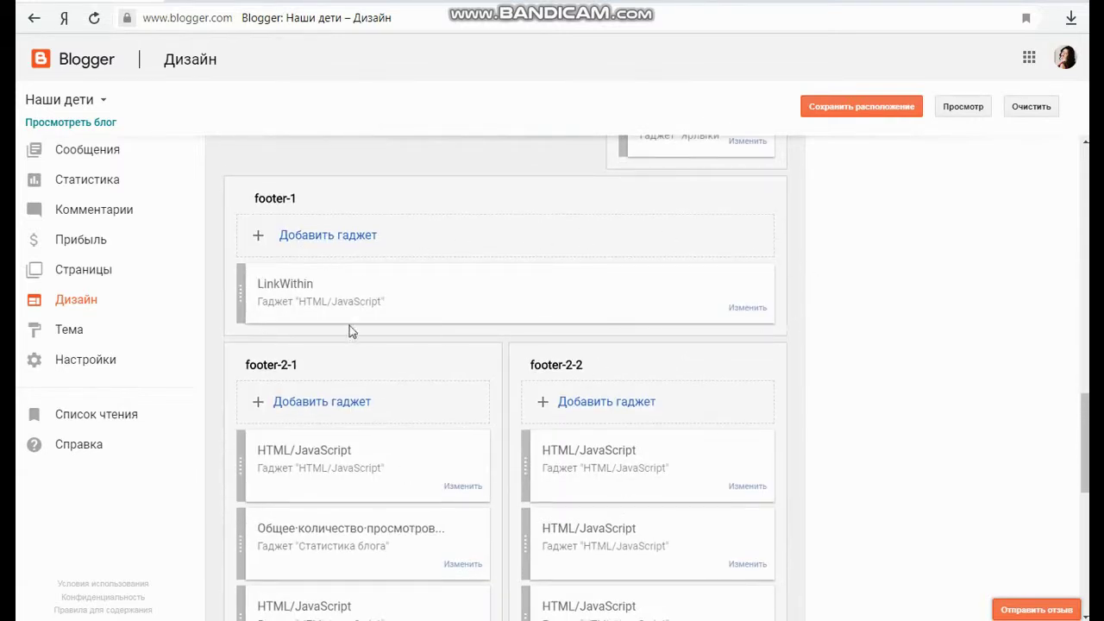
{"action": "scroll", "coordinate": [350, 282], "scroll_direction": "up", "scroll_amount": 4}
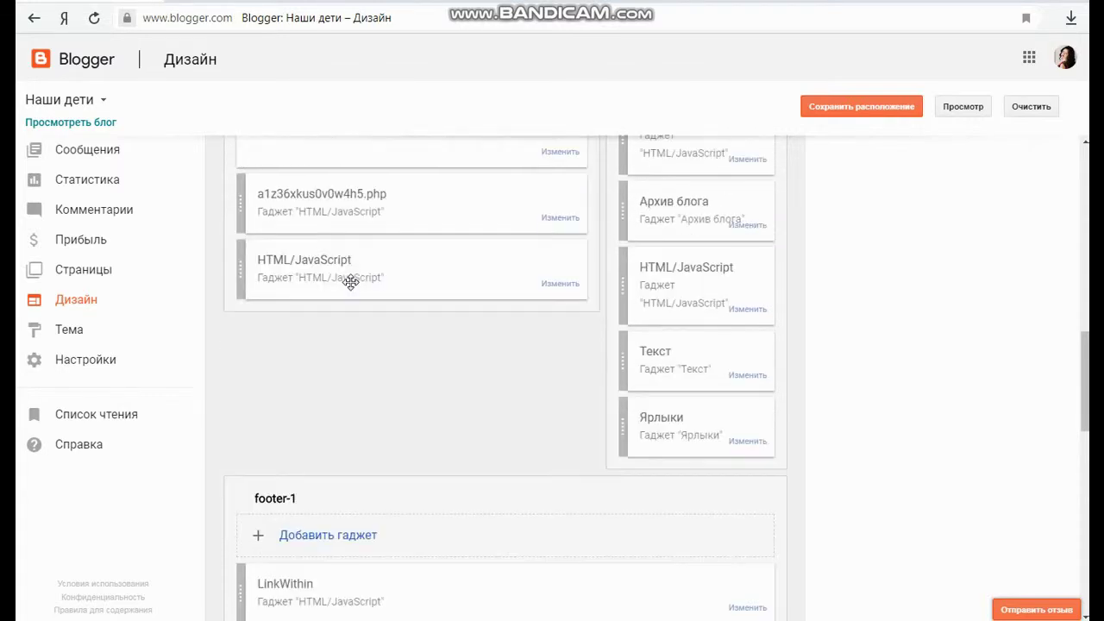
{"action": "scroll", "coordinate": [350, 282], "scroll_direction": "down", "scroll_amount": 4}
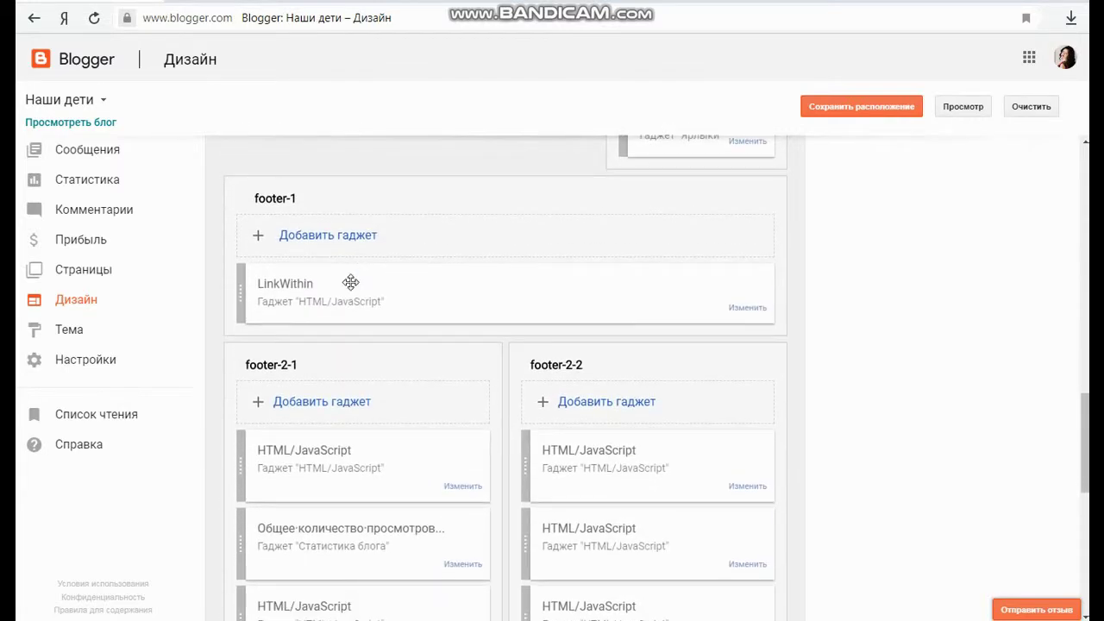
{"action": "scroll", "coordinate": [393, 287], "scroll_direction": "down", "scroll_amount": 2}
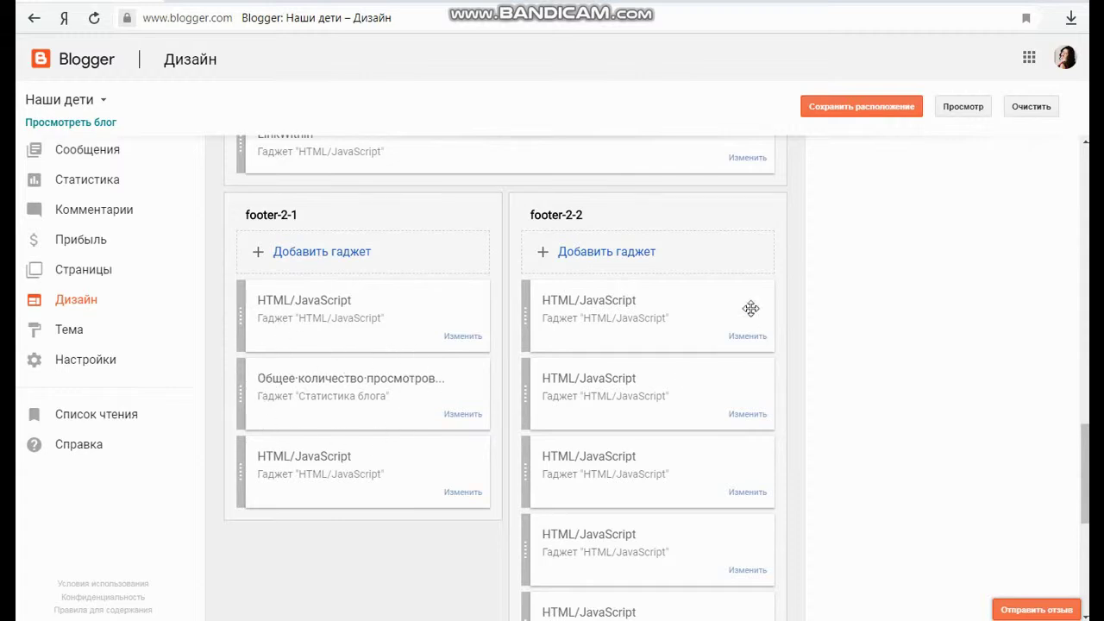
{"action": "scroll", "coordinate": [683, 252], "scroll_direction": "up", "scroll_amount": 9}
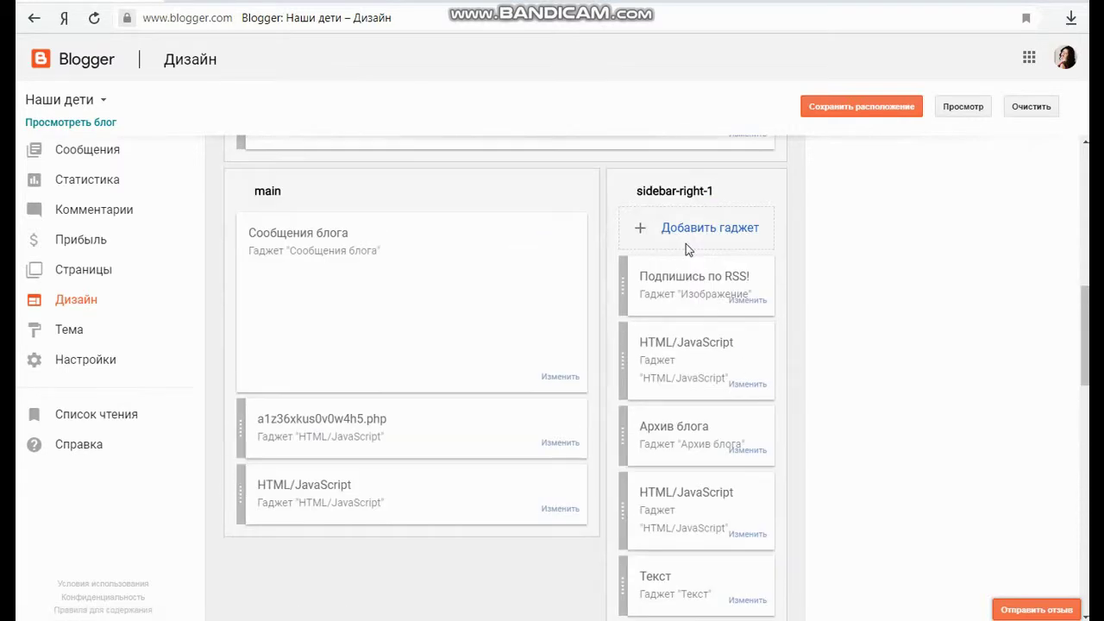
{"action": "scroll", "coordinate": [685, 244], "scroll_direction": "up", "scroll_amount": 2}
{"action": "scroll", "coordinate": [686, 243], "scroll_direction": "up", "scroll_amount": 3}
{"action": "scroll", "coordinate": [686, 243], "scroll_direction": "down", "scroll_amount": 3}
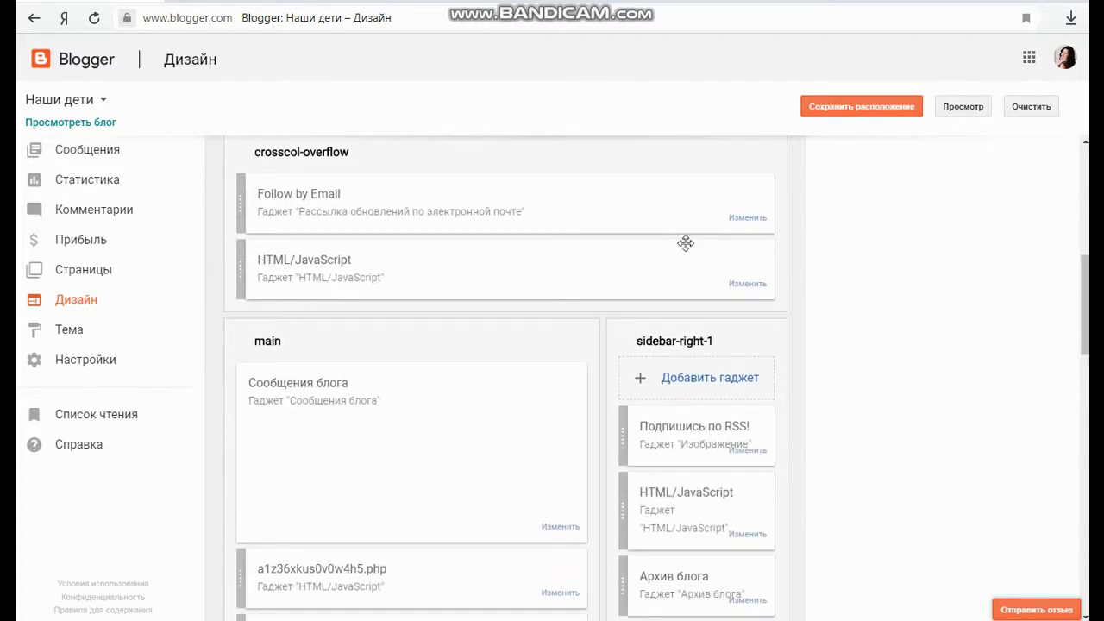
{"action": "scroll", "coordinate": [686, 243], "scroll_direction": "down", "scroll_amount": 3}
{"action": "scroll", "coordinate": [686, 249], "scroll_direction": "up", "scroll_amount": 2}
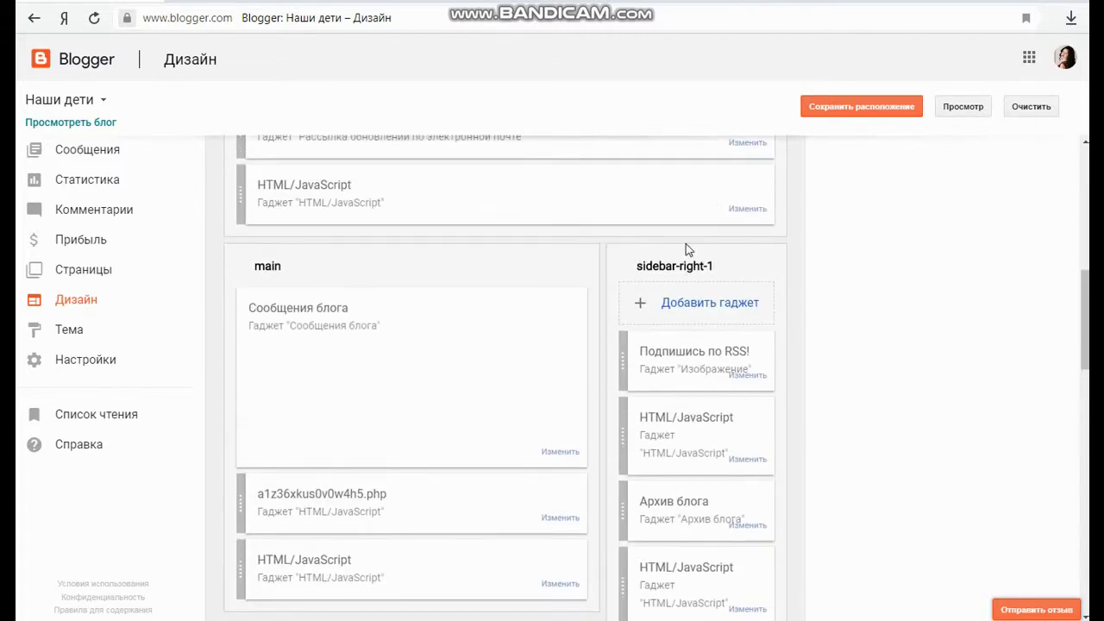
- View the HTML/JavaScript gadget's setup form from the sidebar-right-1 gadget list and close it without saving
{"action": "left_click", "coordinate": [686, 307]}
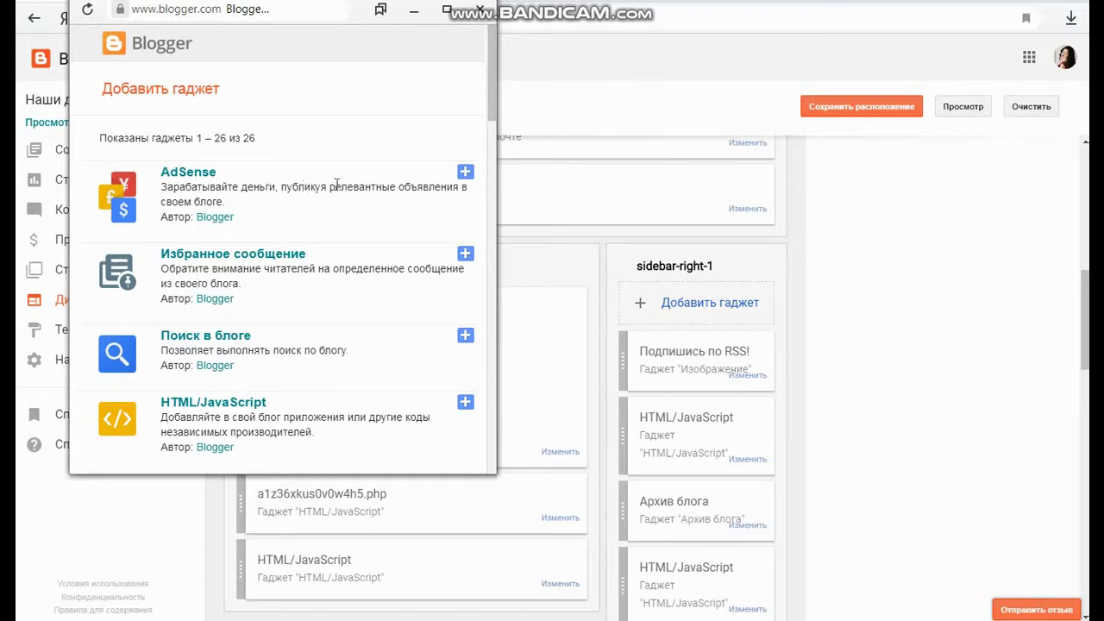
{"action": "scroll", "coordinate": [395, 184], "scroll_direction": "down", "scroll_amount": 2}
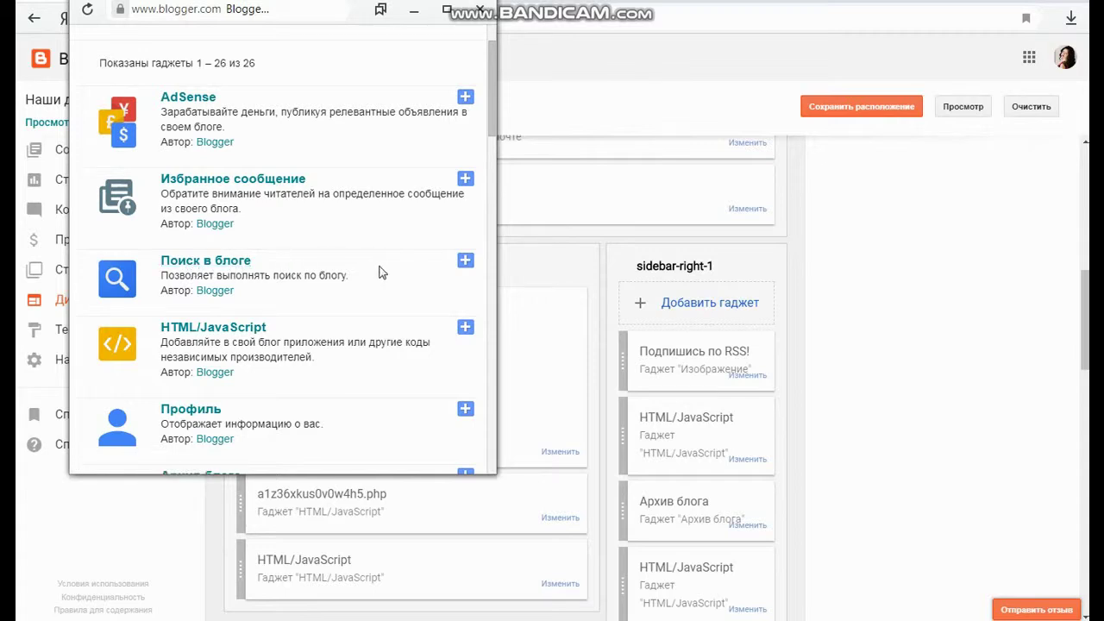
{"action": "scroll", "coordinate": [336, 267], "scroll_direction": "down", "scroll_amount": 1}
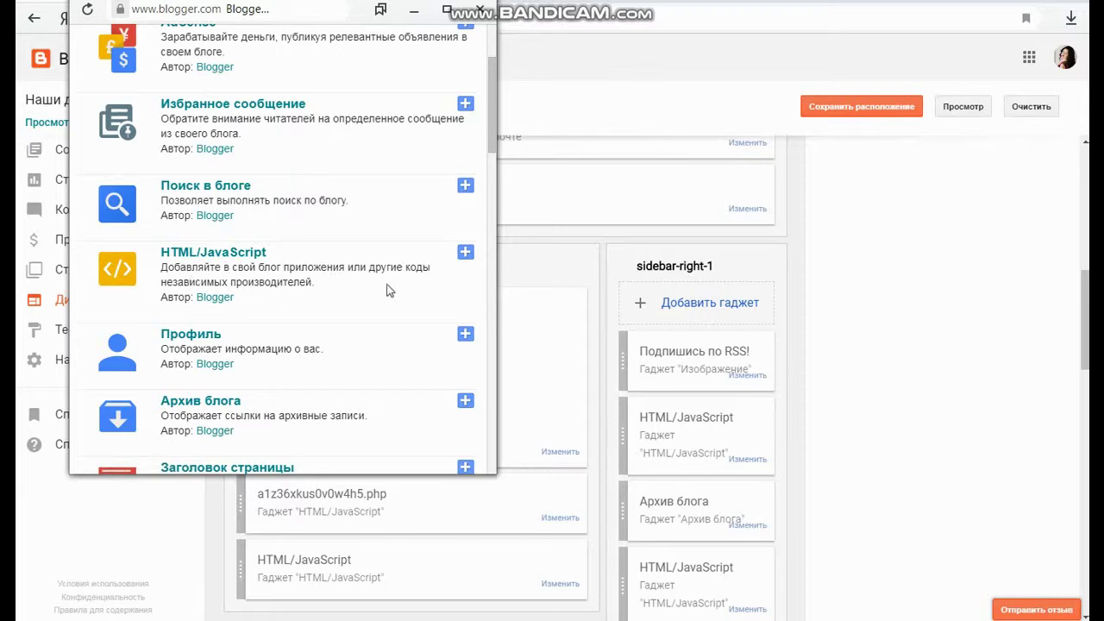
{"action": "left_click", "coordinate": [464, 253]}
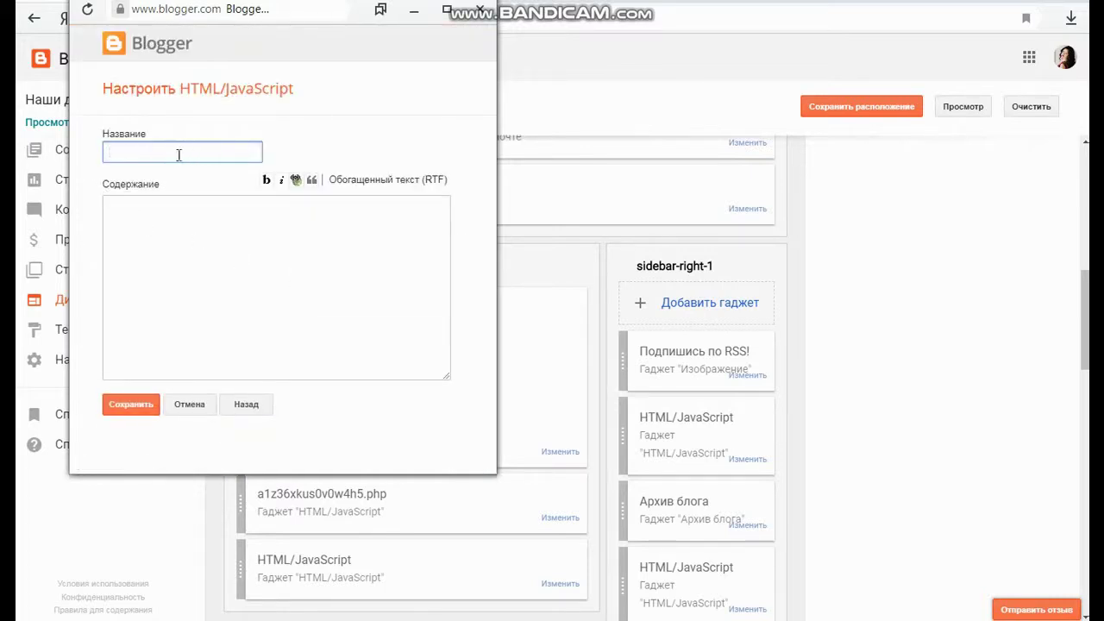
{"action": "left_click", "coordinate": [117, 211]}
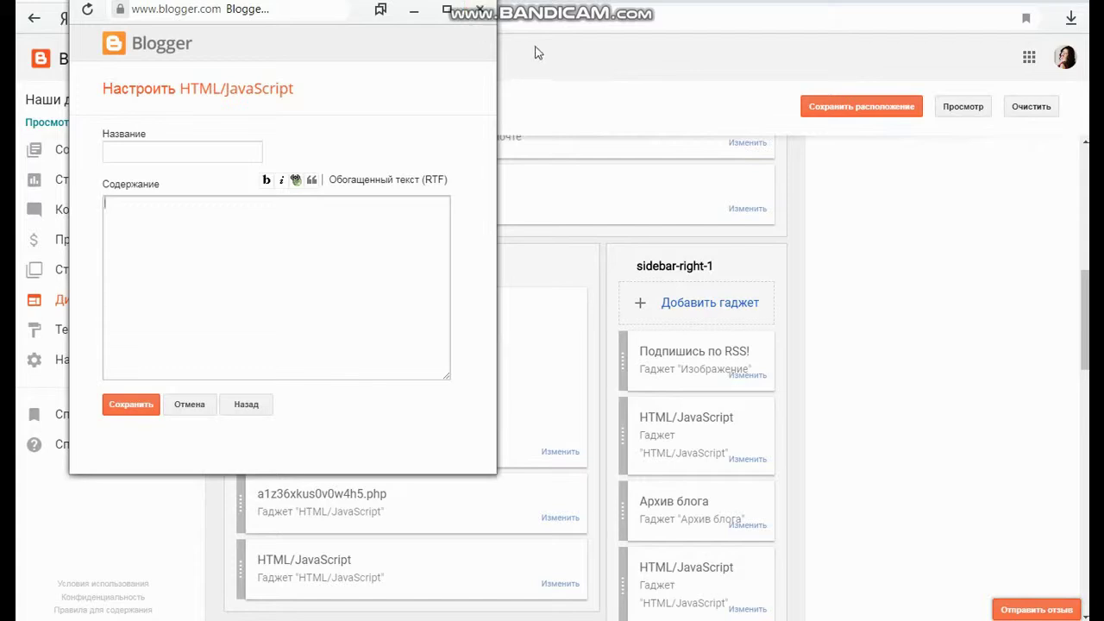
{"action": "left_click", "coordinate": [480, 12]}
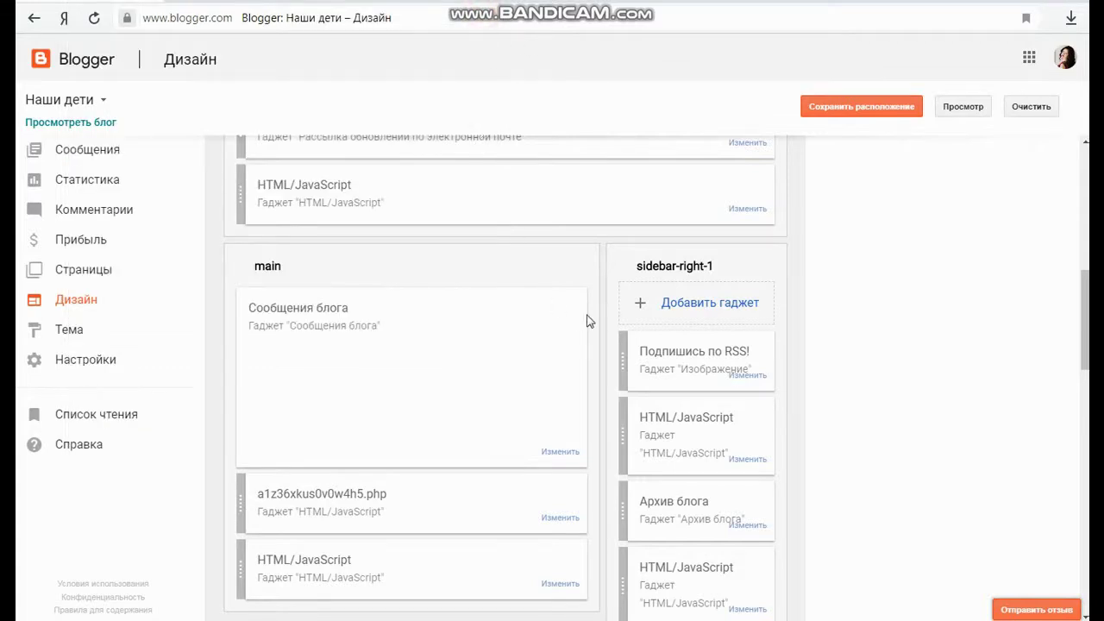
- Reopen the gadget list for sidebar-right-1 and open the setup form of the Изображение gadget
{"action": "left_click", "coordinate": [697, 303]}
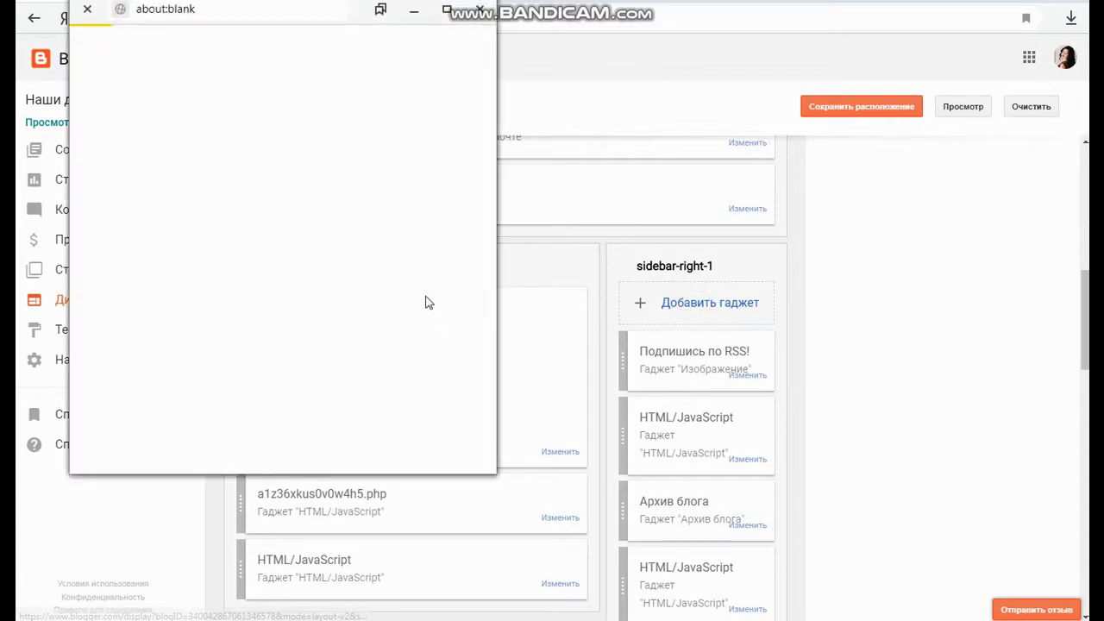
{"action": "scroll", "coordinate": [263, 246], "scroll_direction": "down", "scroll_amount": 3}
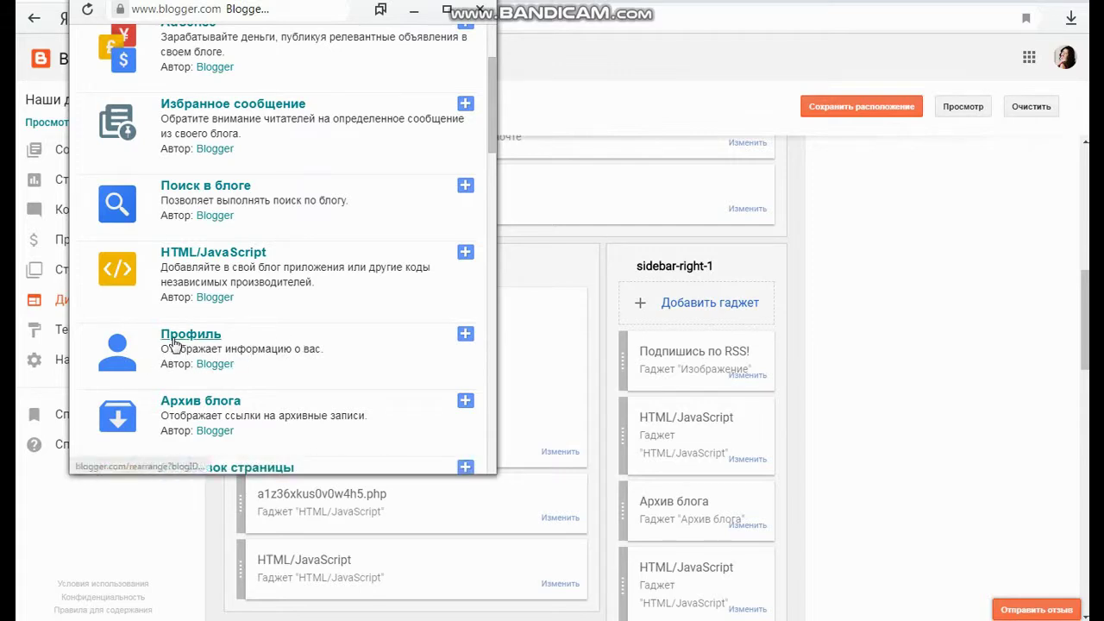
{"action": "scroll", "coordinate": [303, 336], "scroll_direction": "down", "scroll_amount": 1}
{"action": "scroll", "coordinate": [302, 336], "scroll_direction": "down", "scroll_amount": 1}
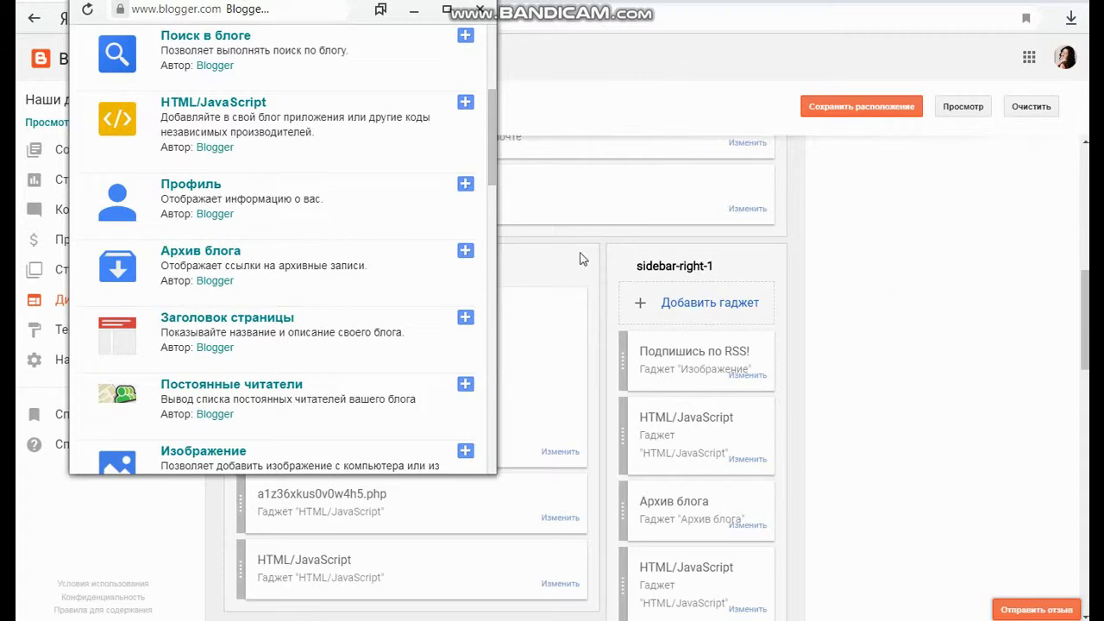
{"action": "scroll", "coordinate": [278, 255], "scroll_direction": "down", "scroll_amount": 1}
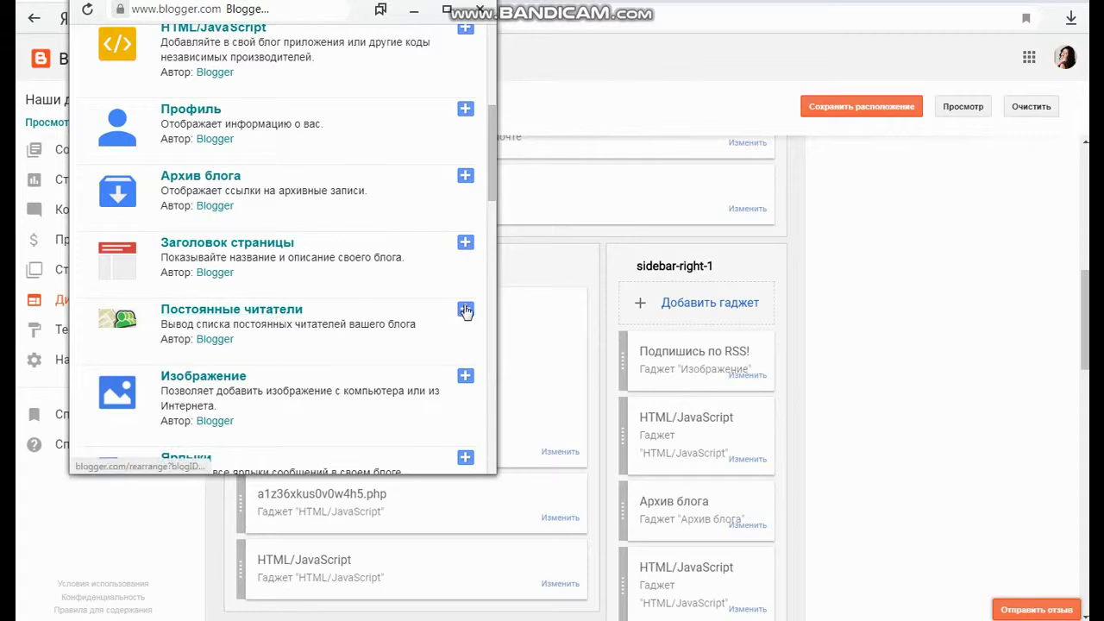
{"action": "scroll", "coordinate": [308, 311], "scroll_direction": "down", "scroll_amount": 1}
{"action": "scroll", "coordinate": [308, 311], "scroll_direction": "down", "scroll_amount": 2}
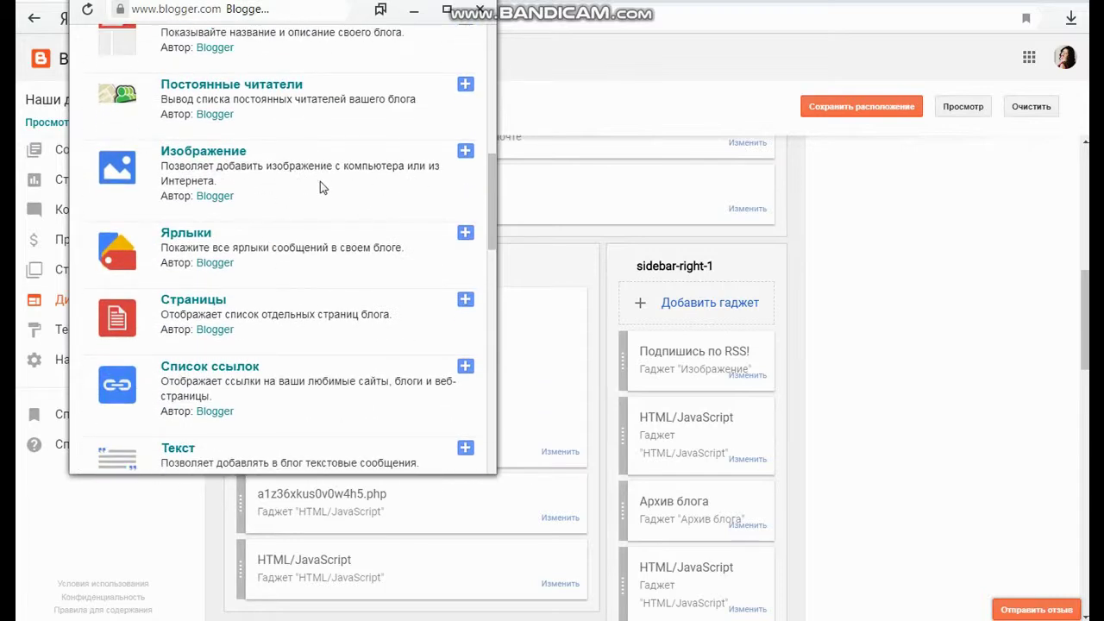
{"action": "left_click", "coordinate": [465, 151]}
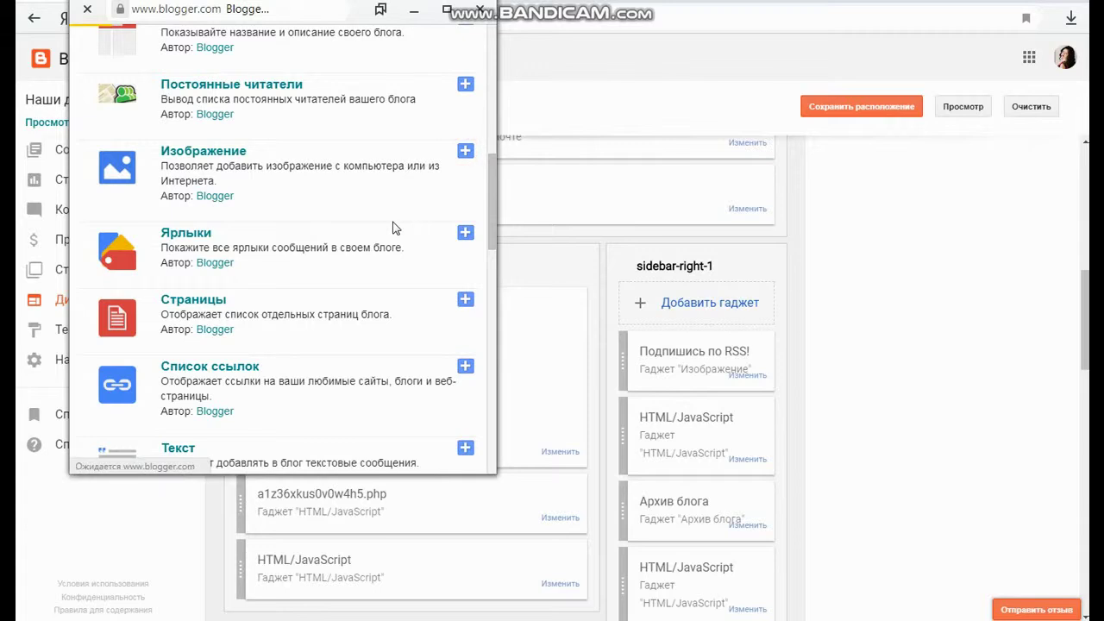
- Examine the image gadget's title, caption, link and image URL fields, and close the form without saving
{"action": "left_click", "coordinate": [252, 156]}
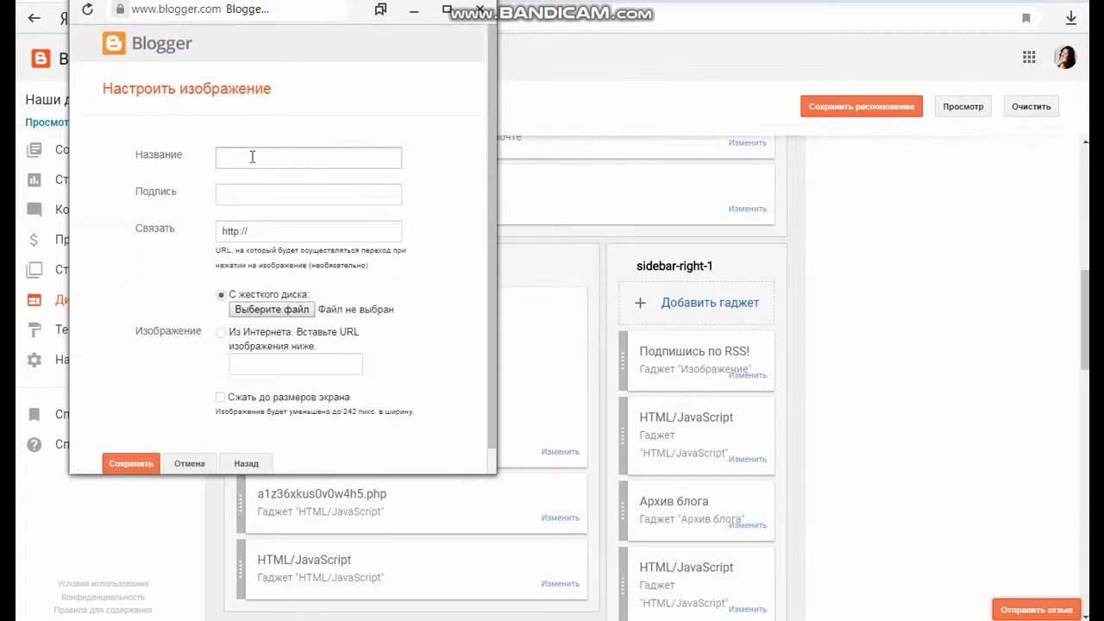
{"action": "left_click", "coordinate": [223, 195]}
{"action": "left_click", "coordinate": [252, 231]}
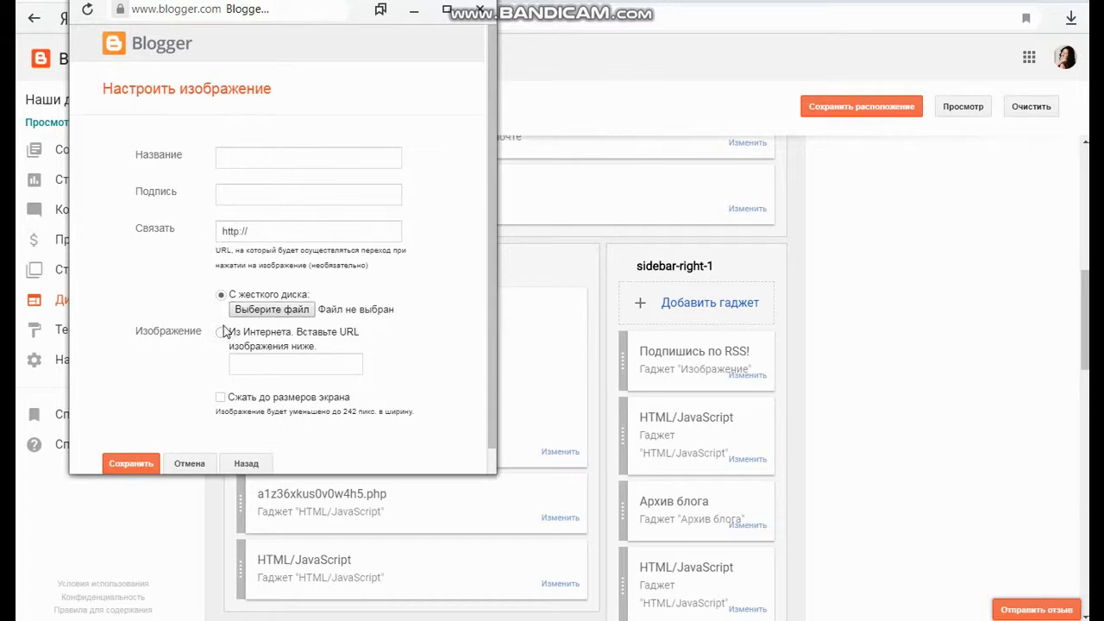
{"action": "left_click", "coordinate": [279, 365]}
{"action": "left_click", "coordinate": [263, 230]}
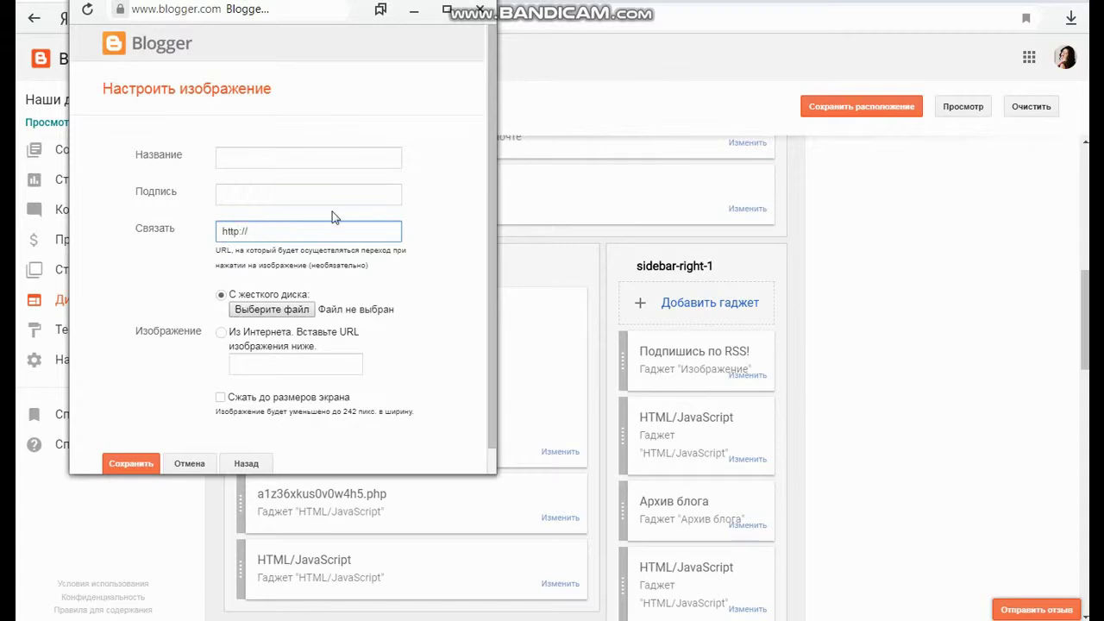
{"action": "left_click", "coordinate": [481, 12]}
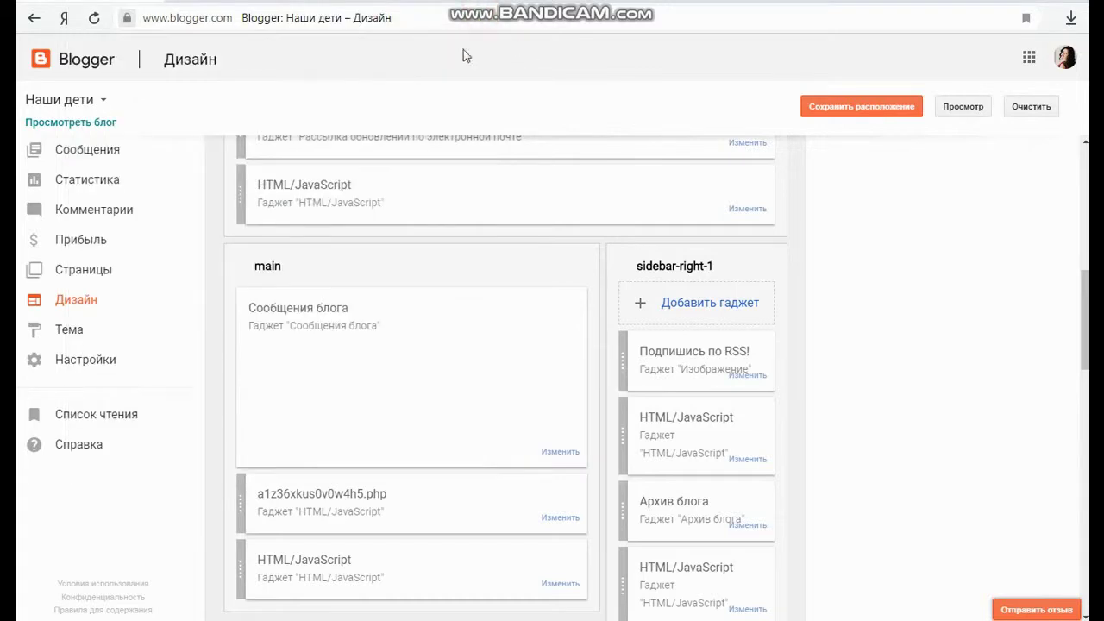
- Open the gadget list for sidebar-right-1 and examine the gadget descriptions from Изображение through Рассылка обновлений по электронной почте
{"action": "left_click", "coordinate": [689, 308]}
{"action": "scroll", "coordinate": [313, 269], "scroll_direction": "down", "scroll_amount": 10}
{"action": "scroll", "coordinate": [313, 267], "scroll_direction": "up", "scroll_amount": 3}
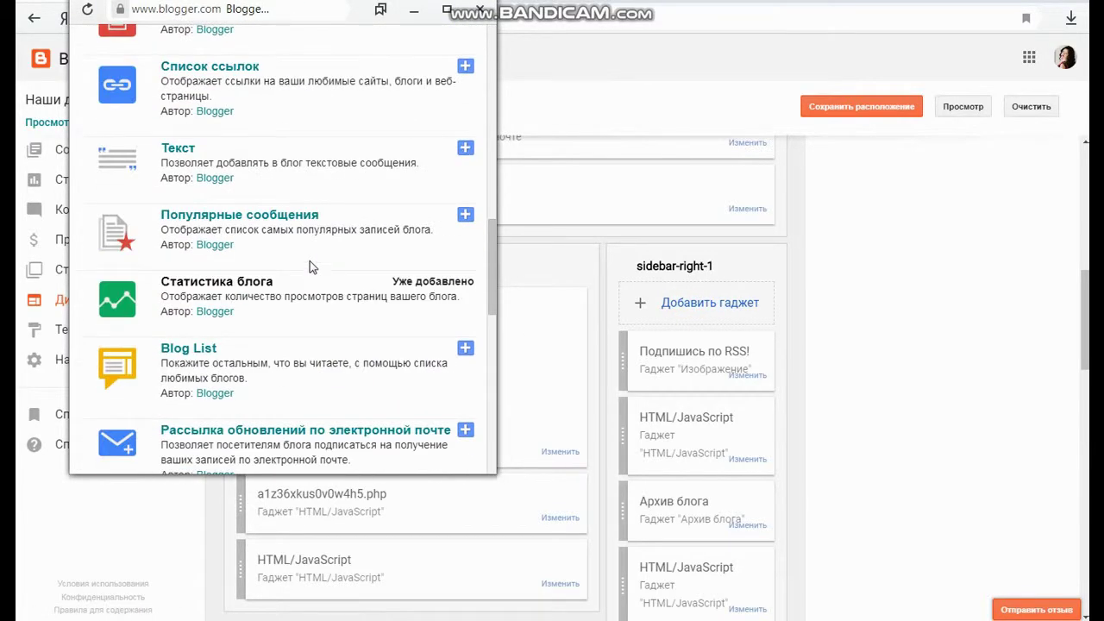
{"action": "scroll", "coordinate": [262, 152], "scroll_direction": "up", "scroll_amount": 3}
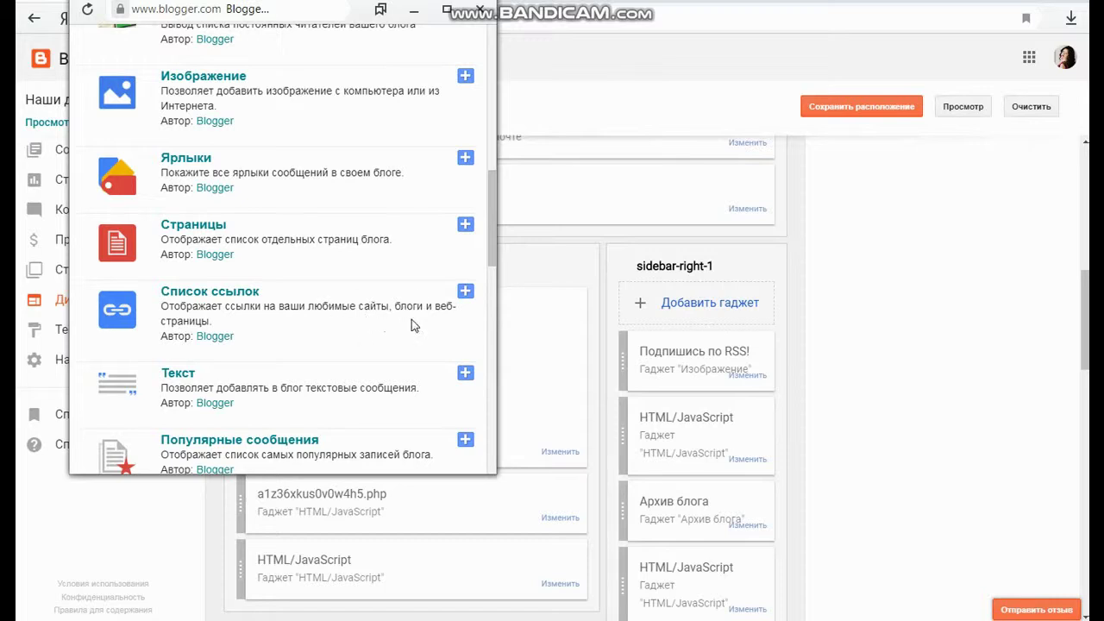
{"action": "scroll", "coordinate": [369, 304], "scroll_direction": "down", "scroll_amount": 3}
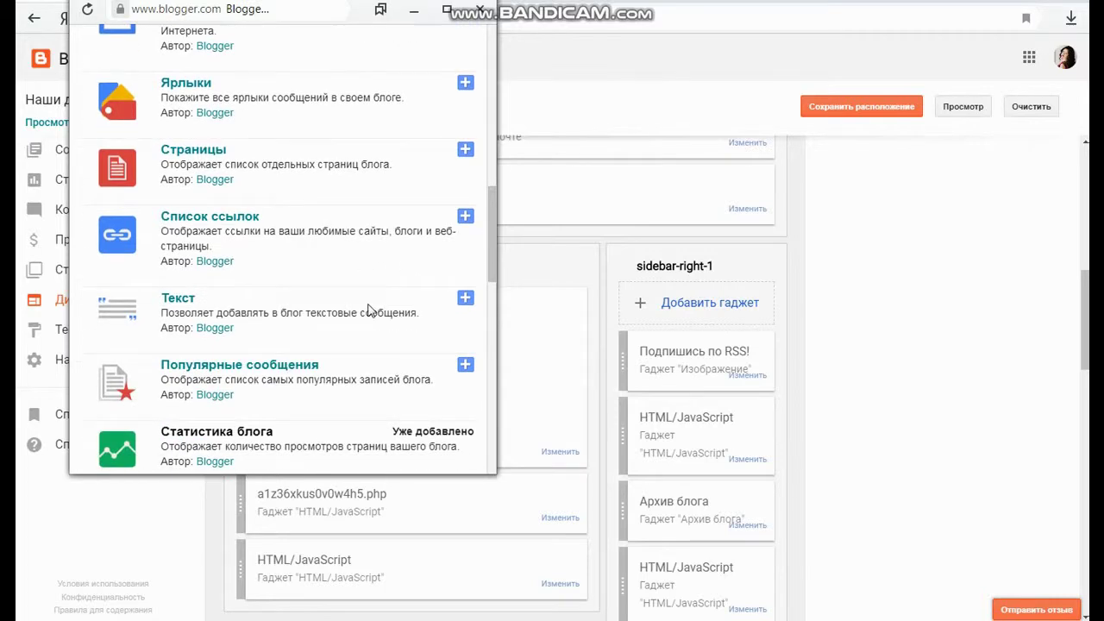
{"action": "scroll", "coordinate": [266, 179], "scroll_direction": "up", "scroll_amount": 1}
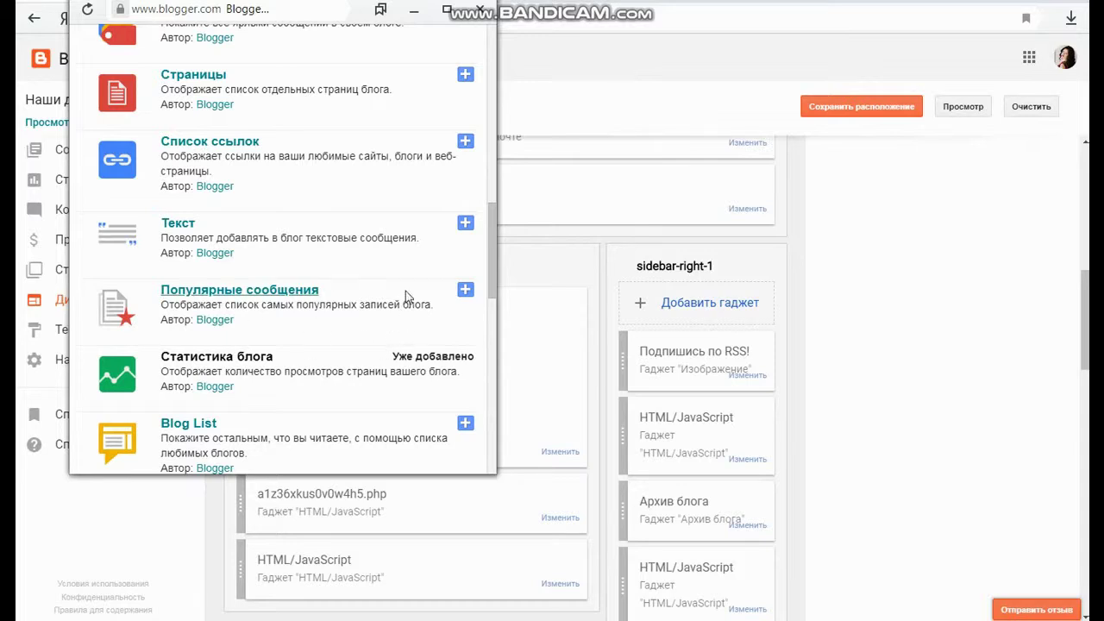
{"action": "scroll", "coordinate": [377, 193], "scroll_direction": "down", "scroll_amount": 3}
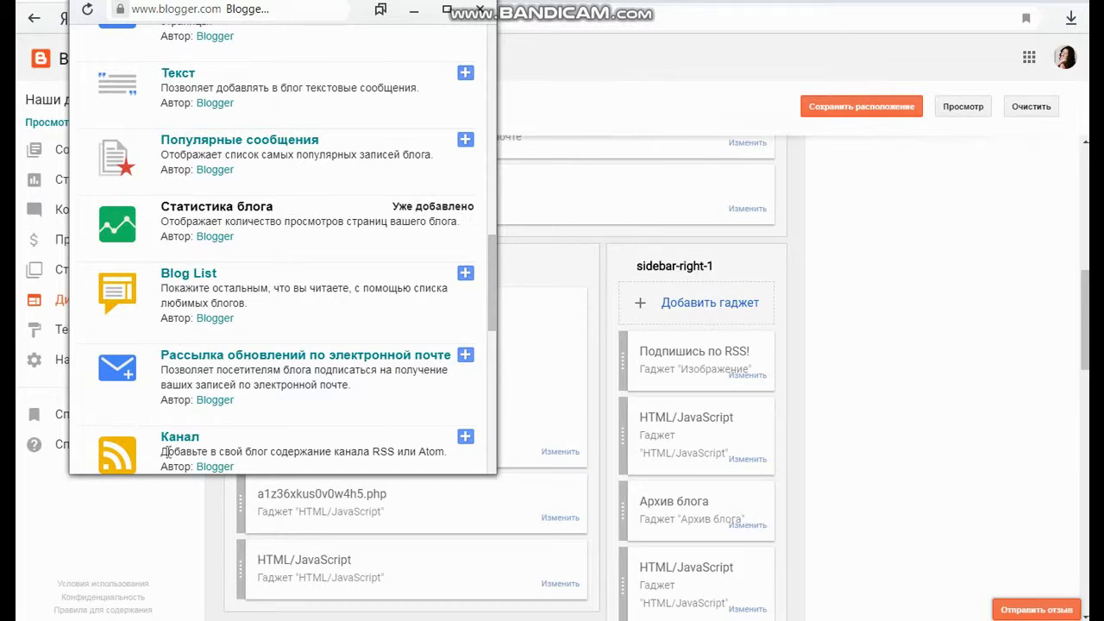
{"action": "scroll", "coordinate": [323, 218], "scroll_direction": "down", "scroll_amount": 1}
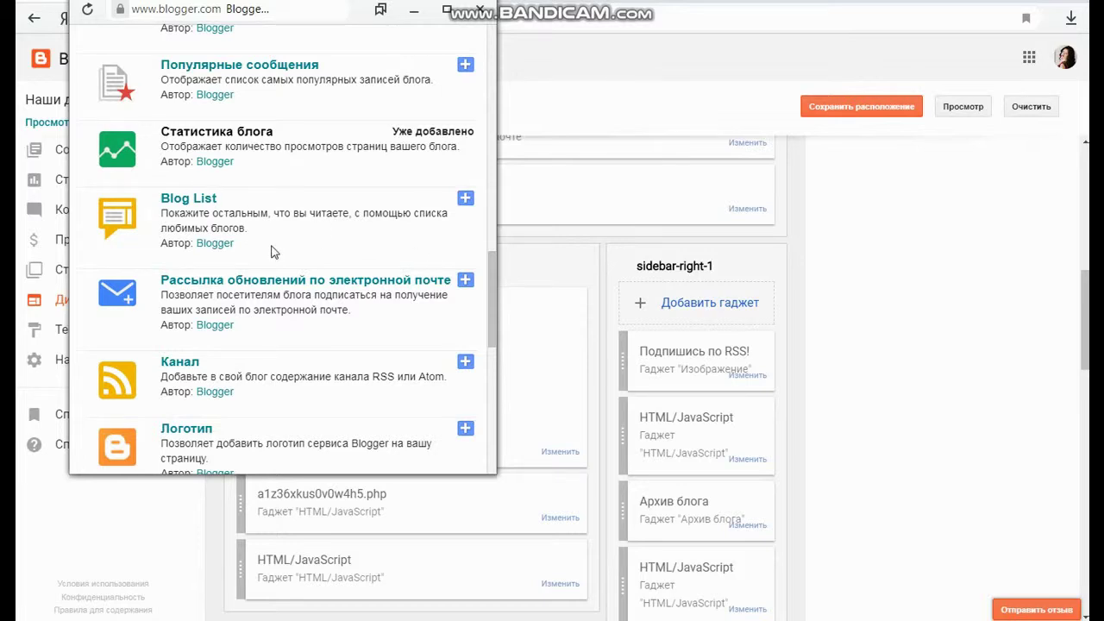
{"action": "scroll", "coordinate": [271, 251], "scroll_direction": "up", "scroll_amount": 3}
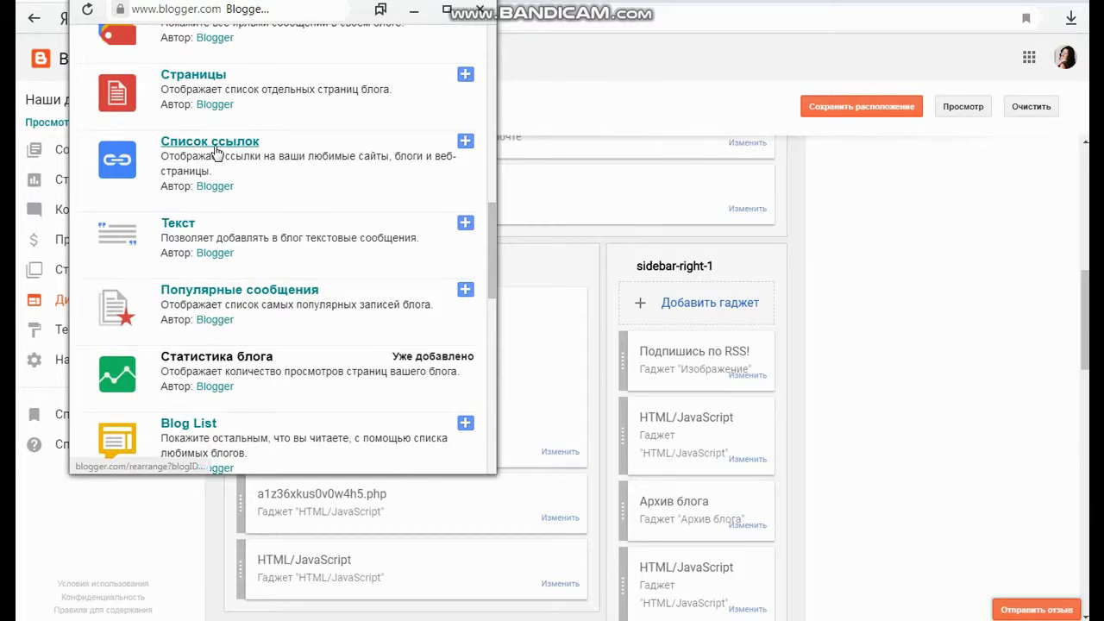
{"action": "scroll", "coordinate": [215, 153], "scroll_direction": "down", "scroll_amount": 2}
{"action": "scroll", "coordinate": [215, 153], "scroll_direction": "down", "scroll_amount": 1}
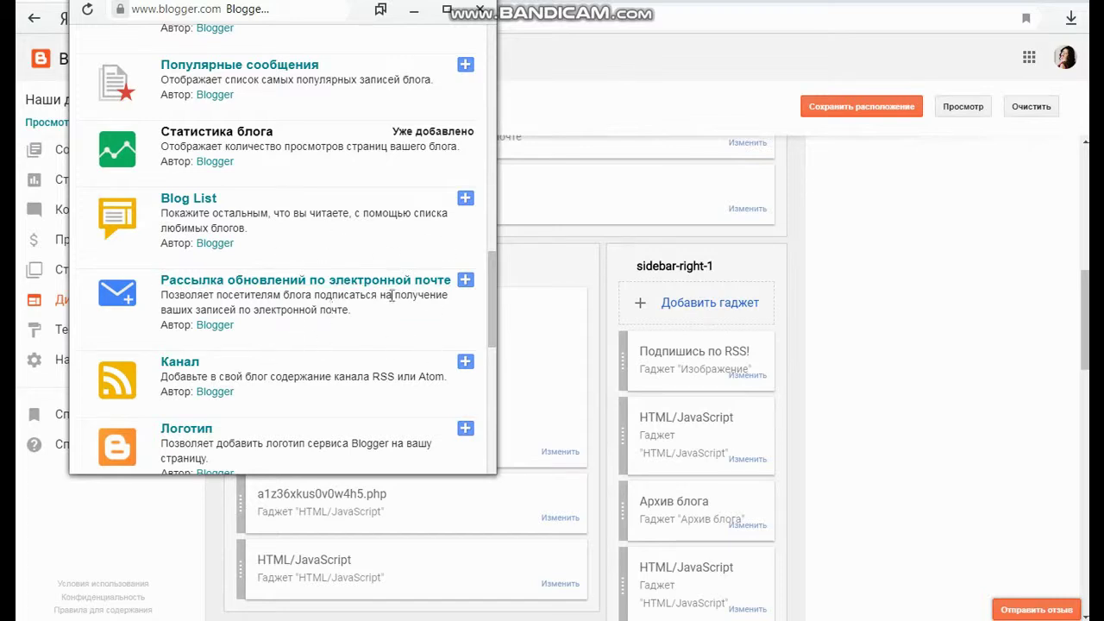
- Examine the remaining gadget descriptions in the list, from Канал and Логотип through Сообщить о нарушении
{"action": "scroll", "coordinate": [392, 295], "scroll_direction": "down", "scroll_amount": 3}
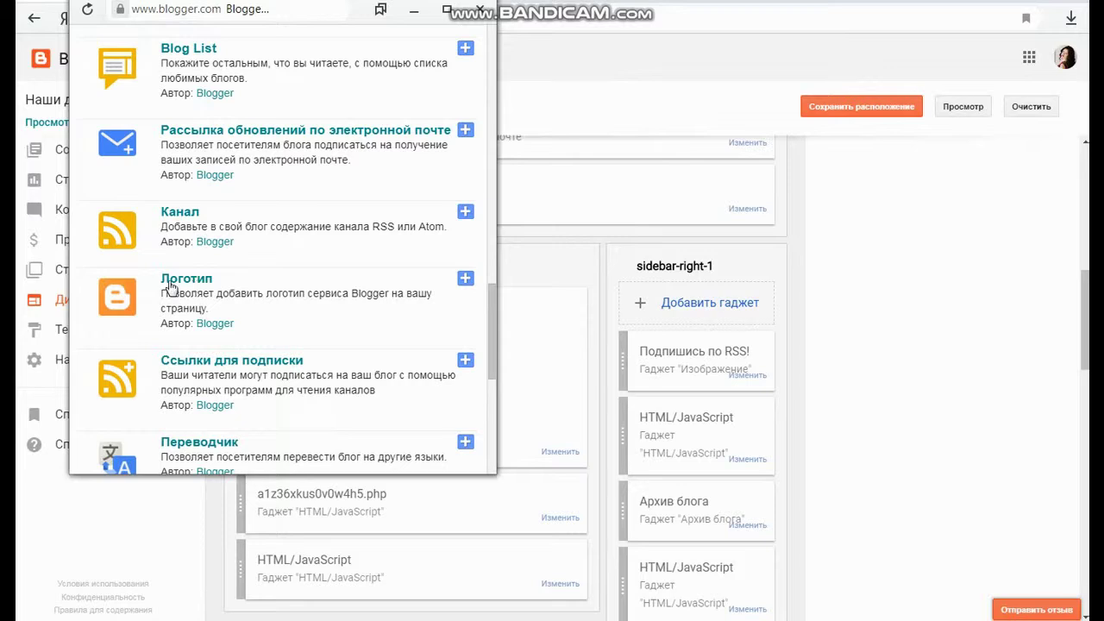
{"action": "scroll", "coordinate": [307, 290], "scroll_direction": "down", "scroll_amount": 1}
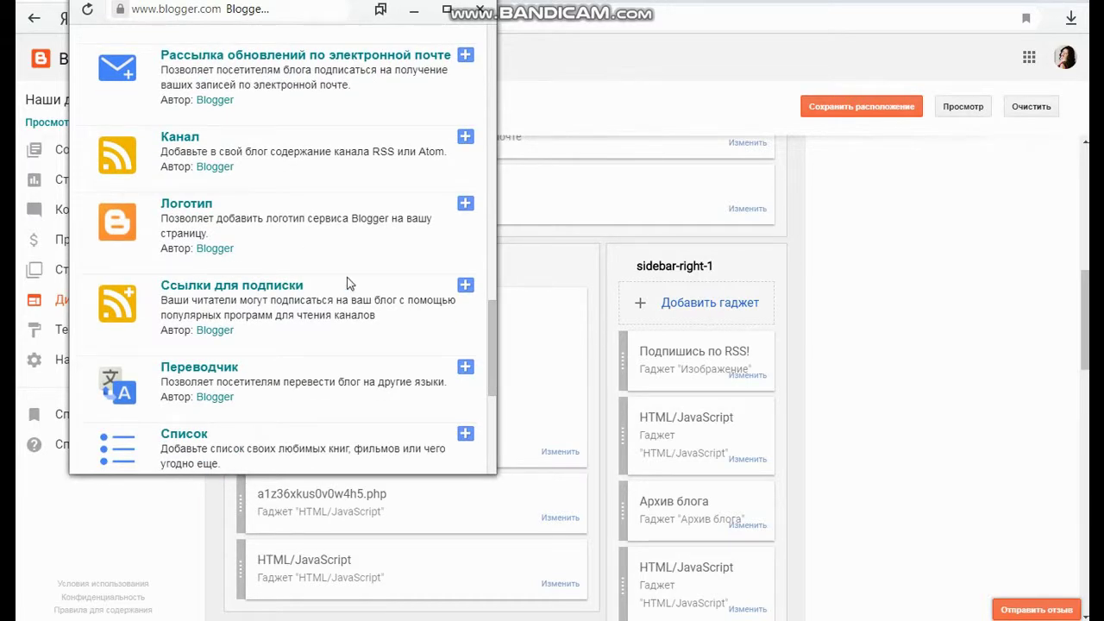
{"action": "scroll", "coordinate": [349, 284], "scroll_direction": "down", "scroll_amount": 2}
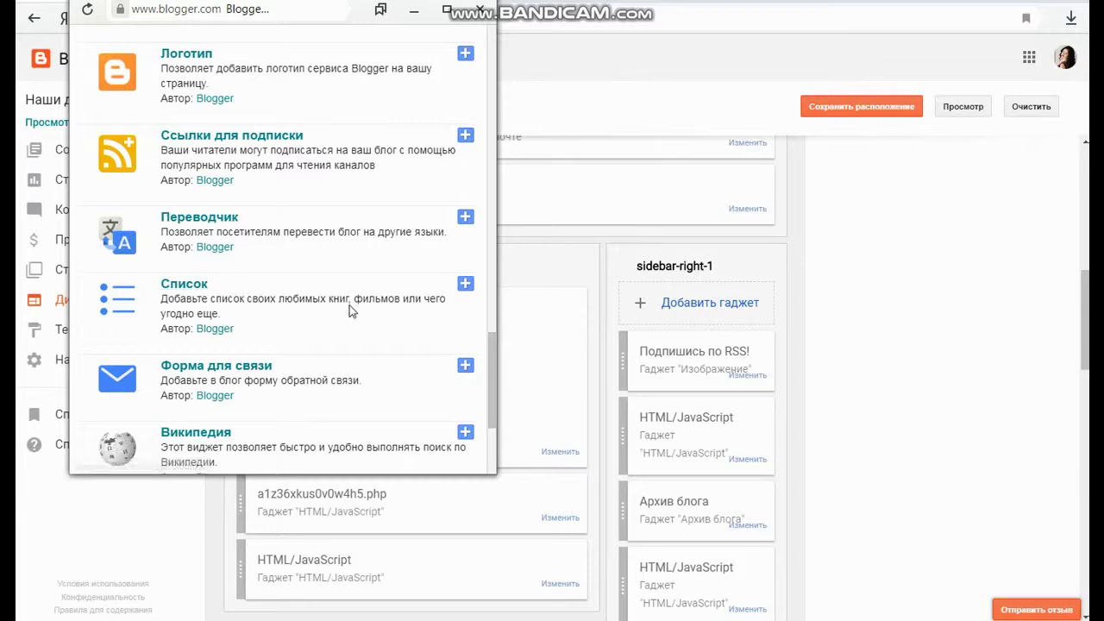
{"action": "scroll", "coordinate": [350, 294], "scroll_direction": "down", "scroll_amount": 2}
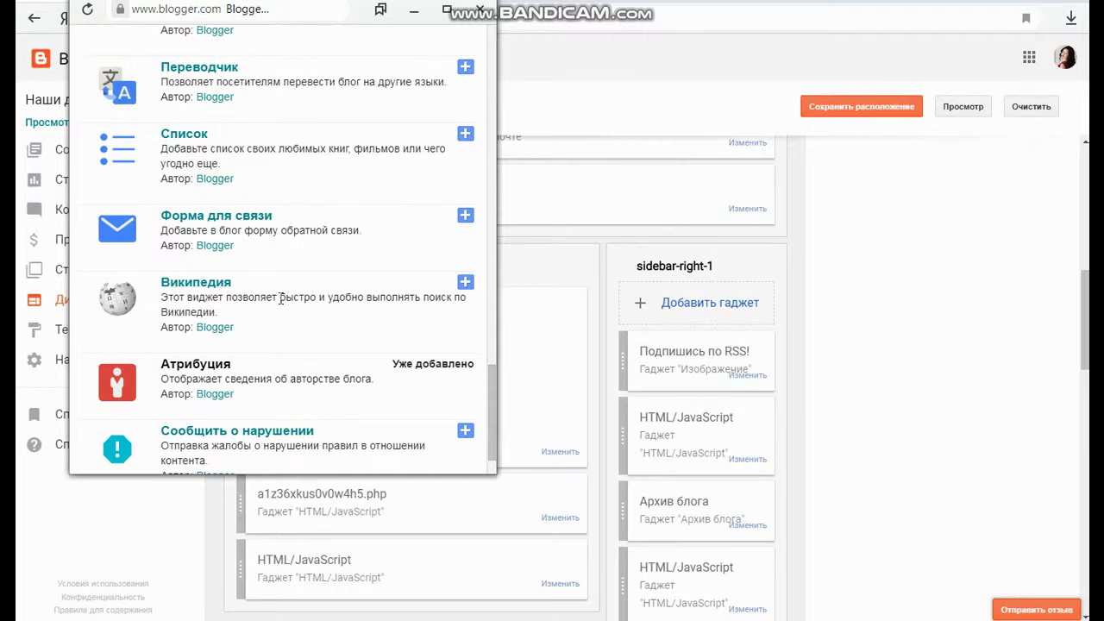
{"action": "scroll", "coordinate": [280, 298], "scroll_direction": "down", "scroll_amount": 1}
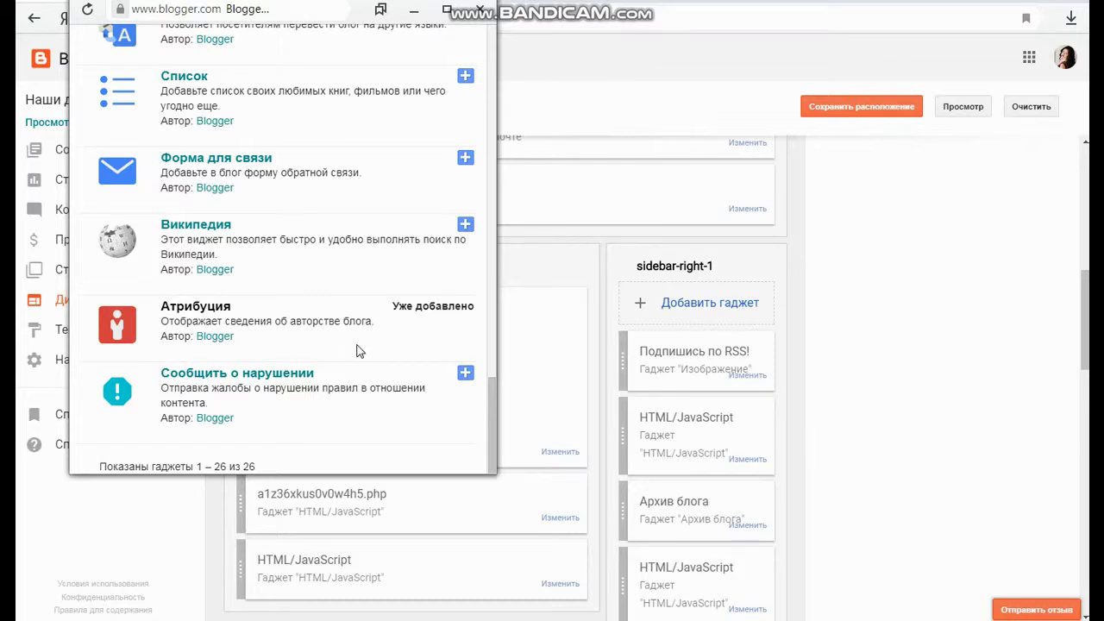
- Review the gadget list once more from its upper entries, and close it without adding a gadget
{"action": "scroll", "coordinate": [360, 351], "scroll_direction": "up", "scroll_amount": 10}
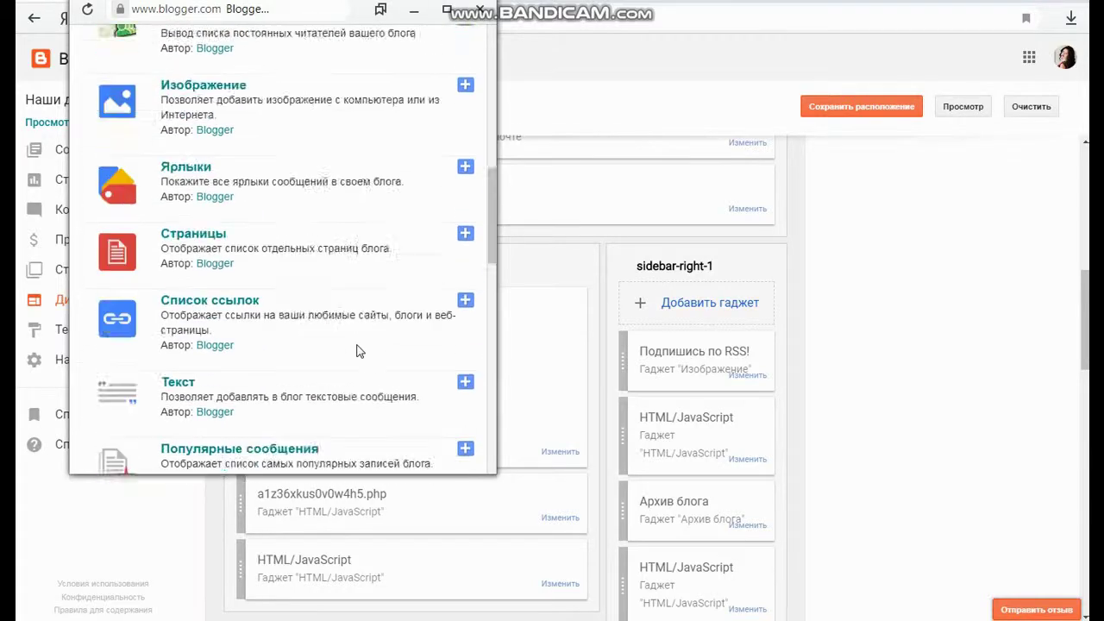
{"action": "scroll", "coordinate": [359, 351], "scroll_direction": "up", "scroll_amount": 6}
{"action": "scroll", "coordinate": [359, 351], "scroll_direction": "down", "scroll_amount": 1}
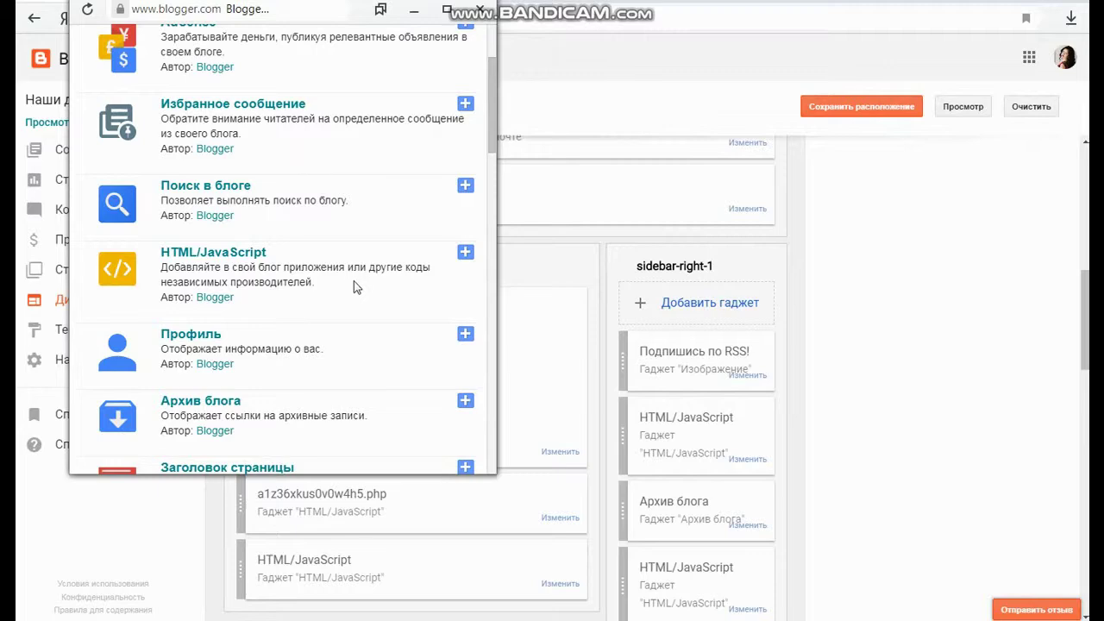
{"action": "scroll", "coordinate": [361, 280], "scroll_direction": "down", "scroll_amount": 10}
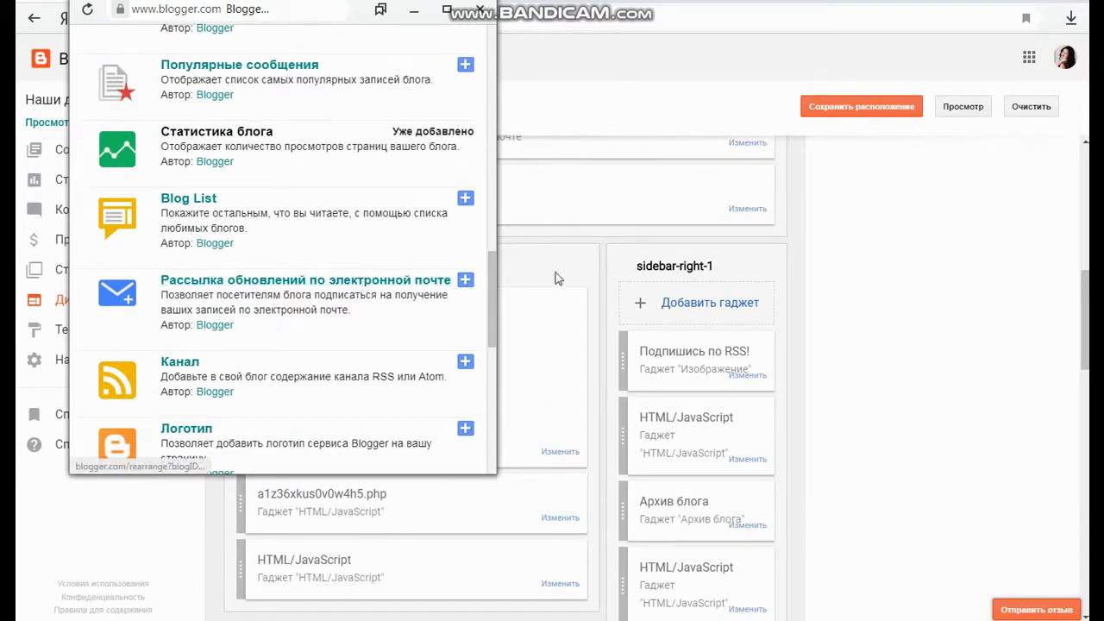
{"action": "left_click", "coordinate": [481, 14]}
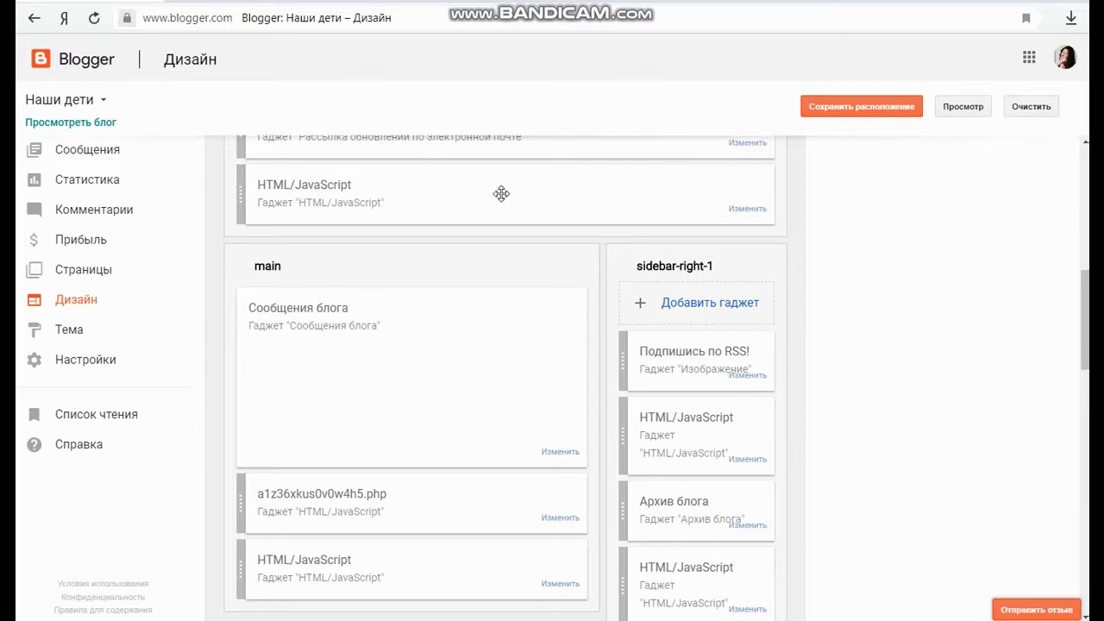
- Preview the blog to examine its header, menu and sidebar gadgets, and return to the beginning of the Дизайн layout page
{"action": "left_click", "coordinate": [962, 109]}
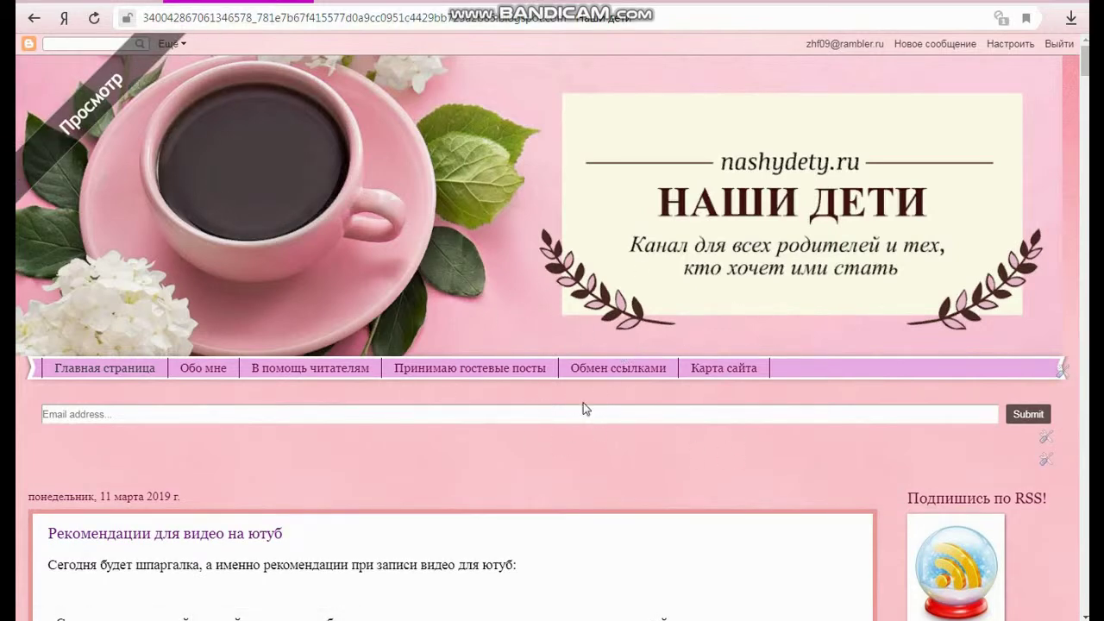
{"action": "scroll", "coordinate": [565, 390], "scroll_direction": "down", "scroll_amount": 6}
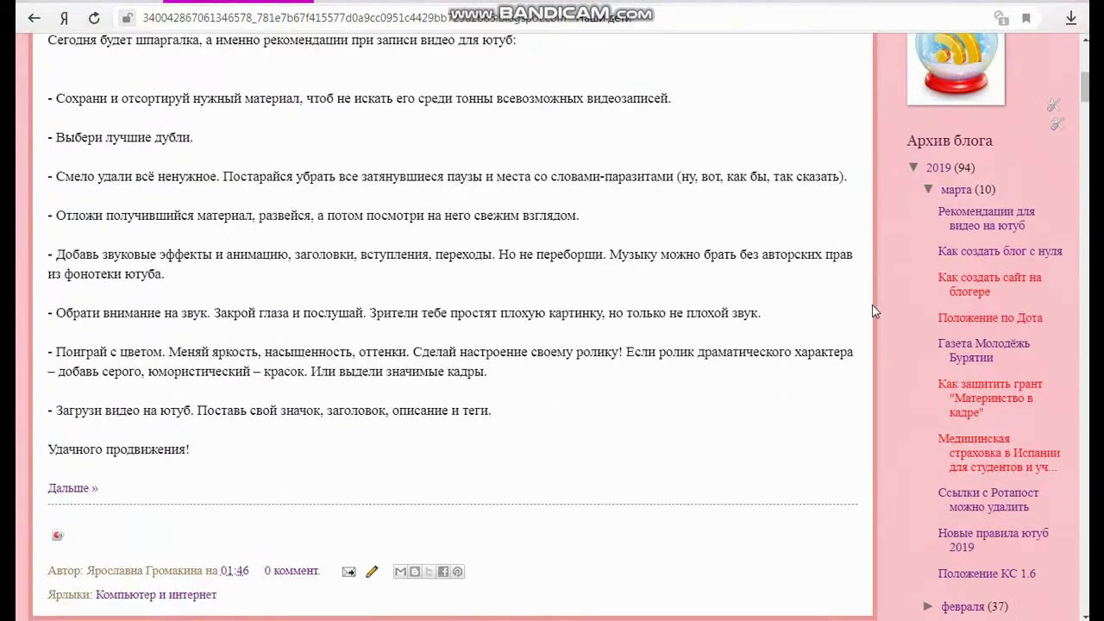
{"action": "scroll", "coordinate": [873, 311], "scroll_direction": "up", "scroll_amount": 3}
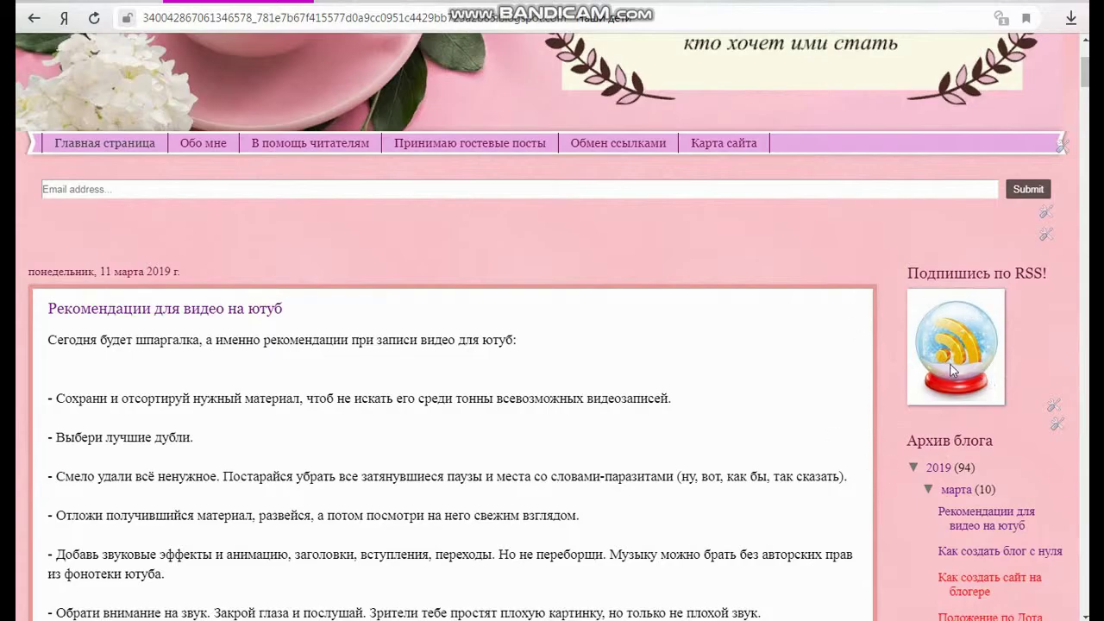
{"action": "scroll", "coordinate": [950, 364], "scroll_direction": "down", "scroll_amount": 15}
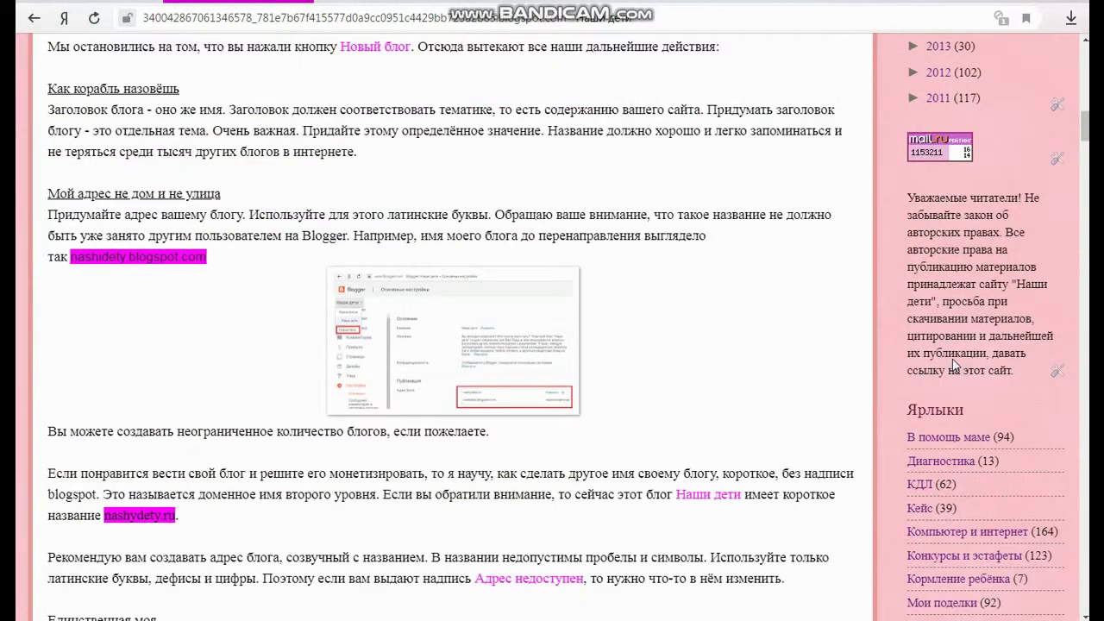
{"action": "scroll", "coordinate": [954, 365], "scroll_direction": "up", "scroll_amount": 15}
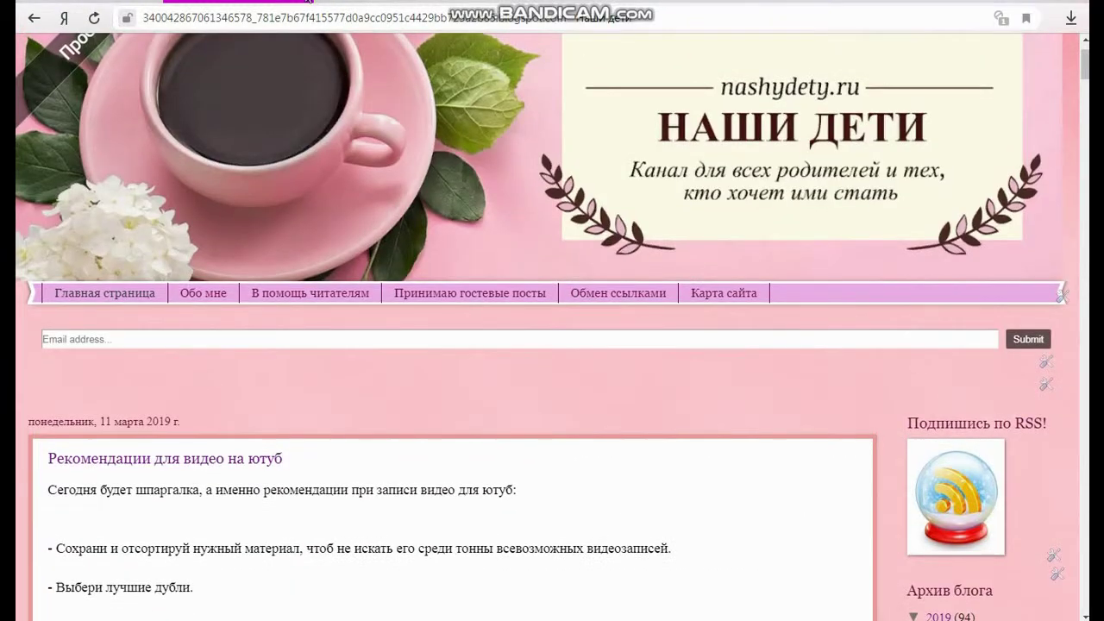
{"action": "left_click", "coordinate": [306, 2]}
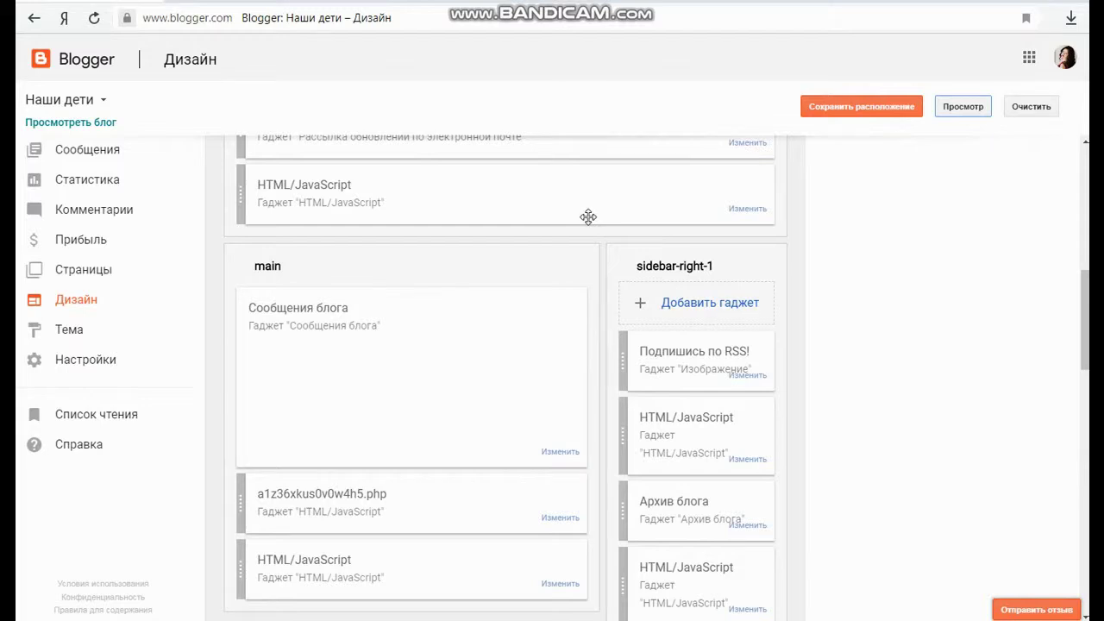
{"action": "scroll", "coordinate": [589, 217], "scroll_direction": "up", "scroll_amount": 7}
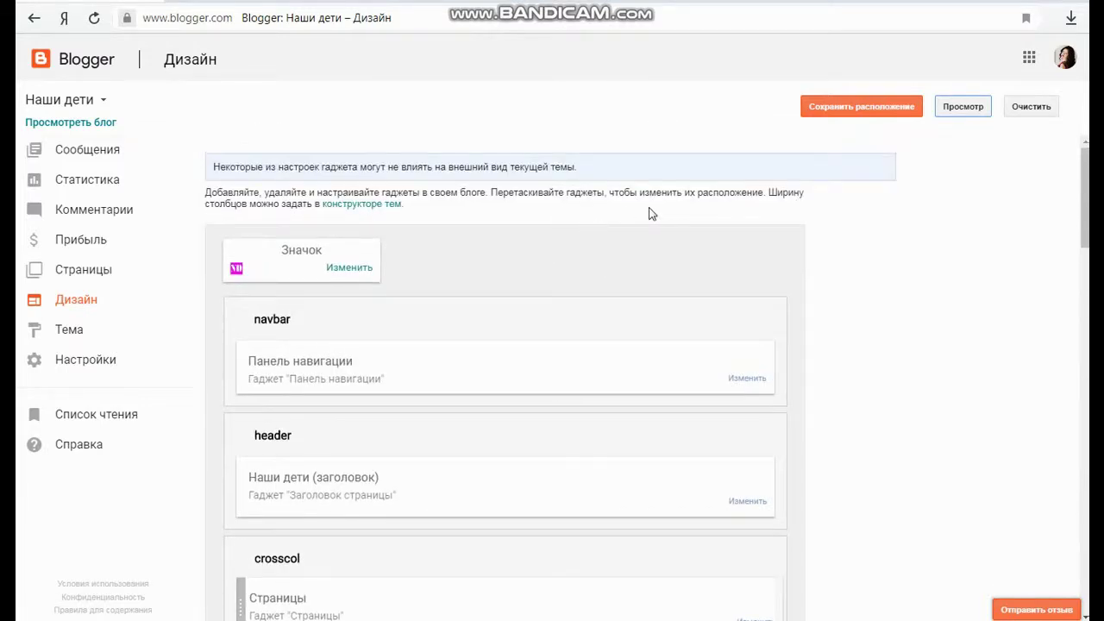